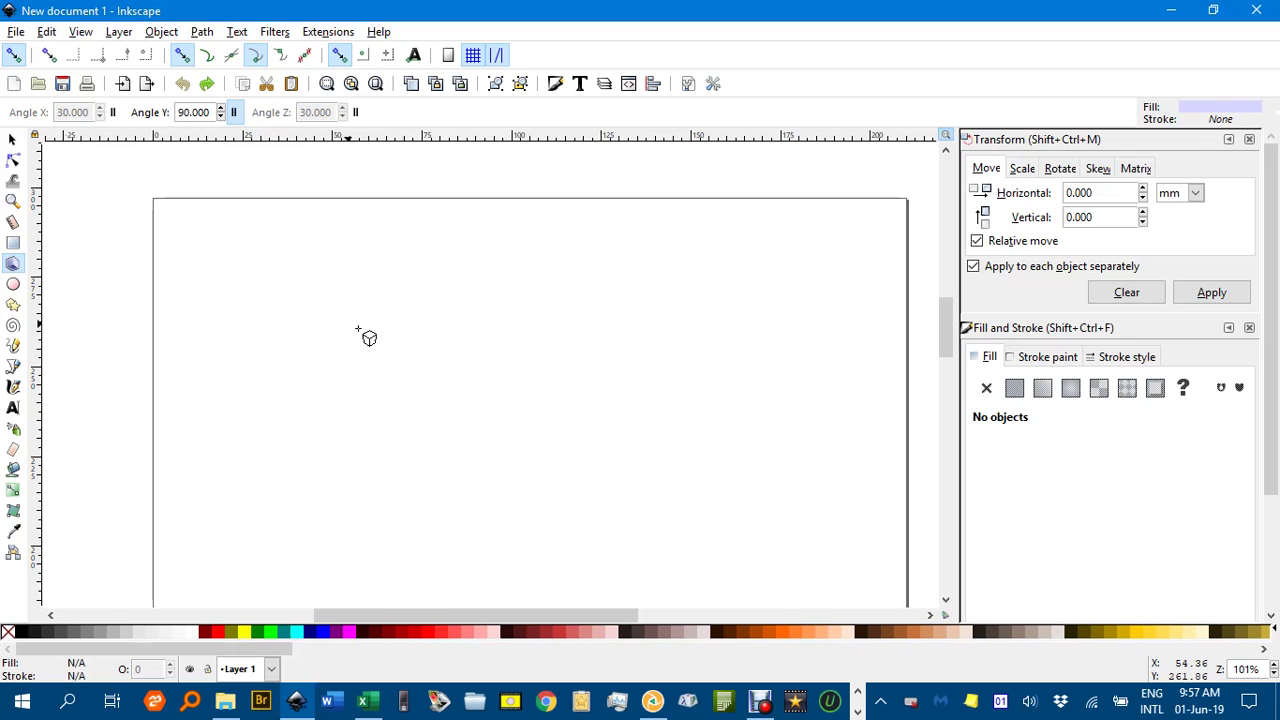
Step: Draw a 3D box and make its X and Z vanishing points parallel
drag(363, 334, 440, 382)
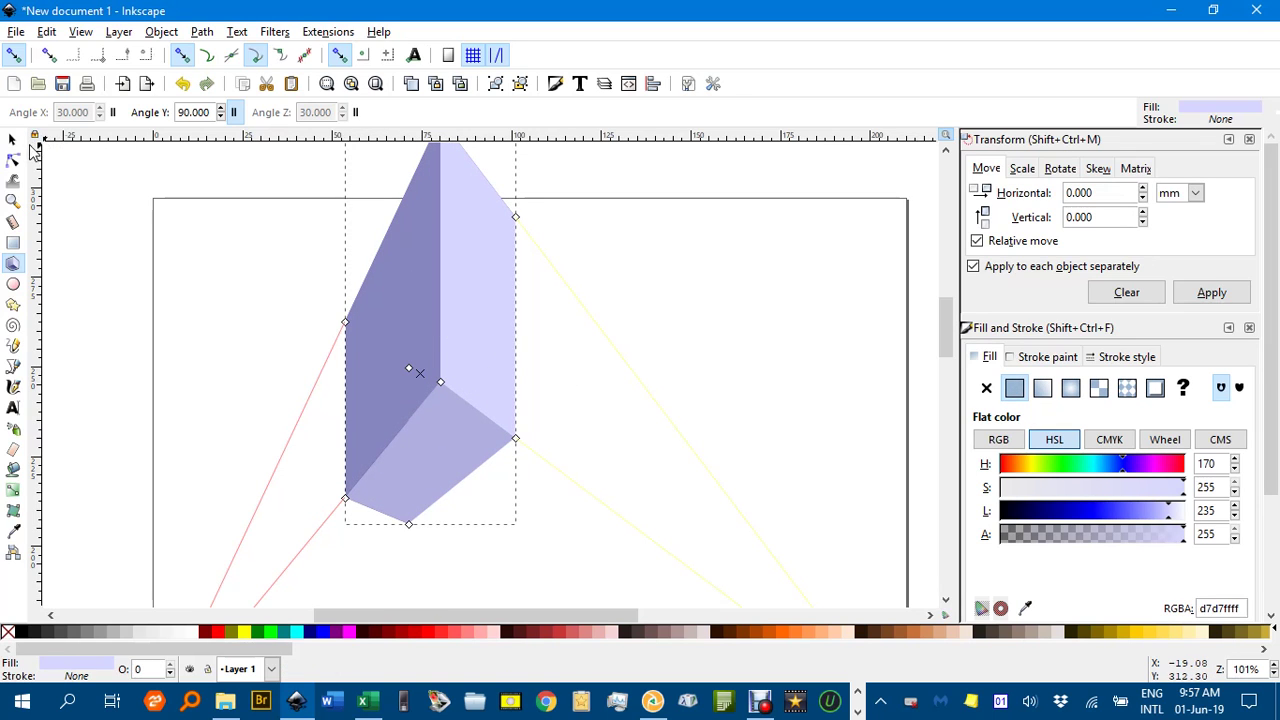
click(113, 116)
click(355, 114)
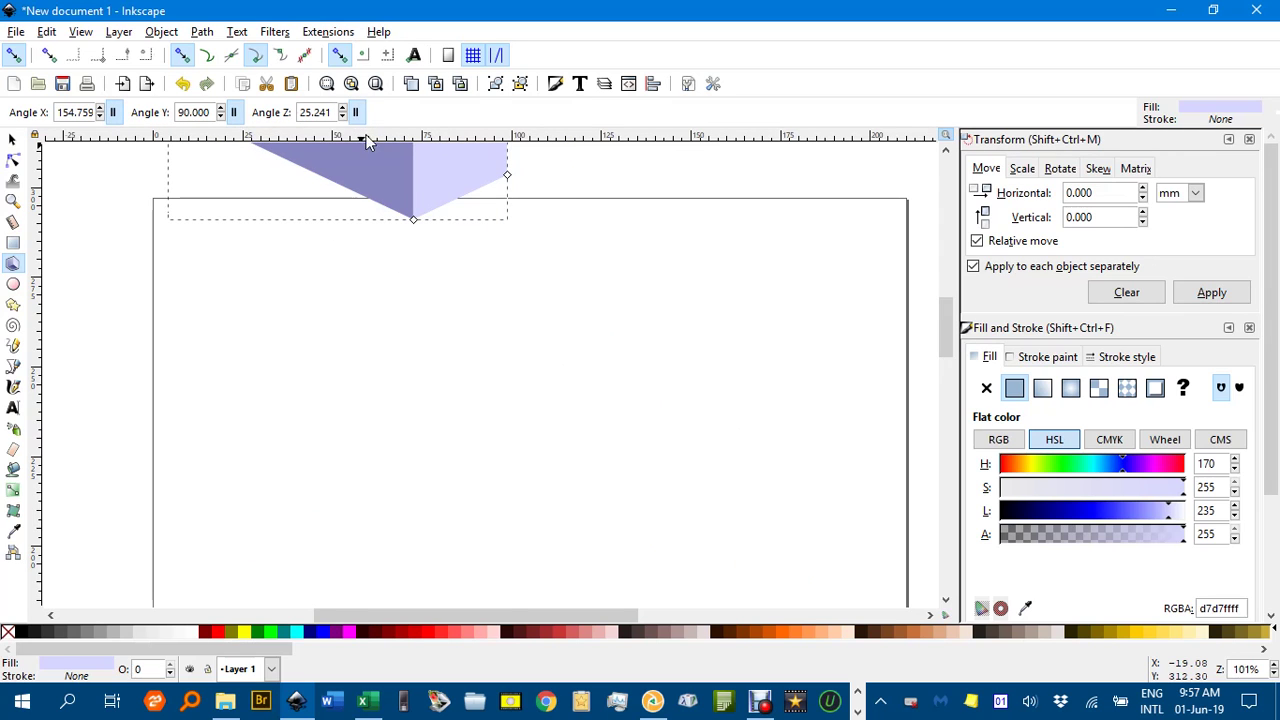
scroll(490, 244, up, 1)
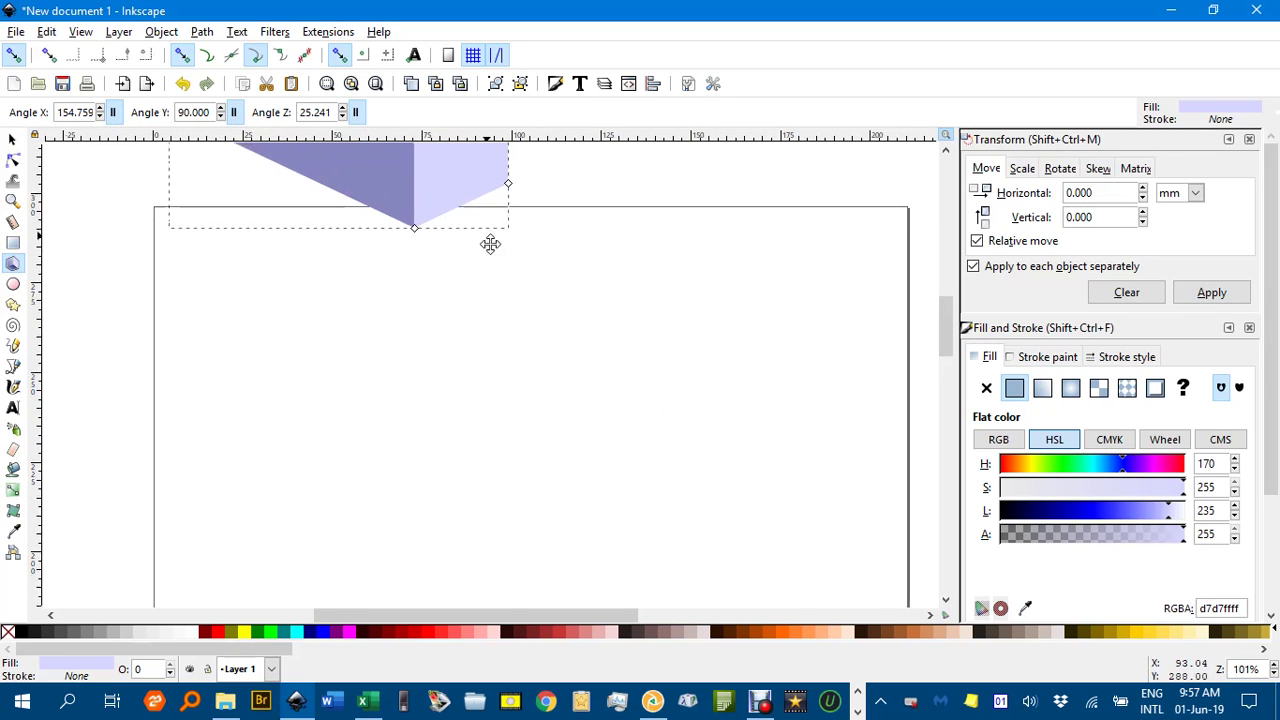
mouse_move(490, 244)
mouse_down()
mouse_move(534, 586)
mouse_move(512, 450)
mouse_up()
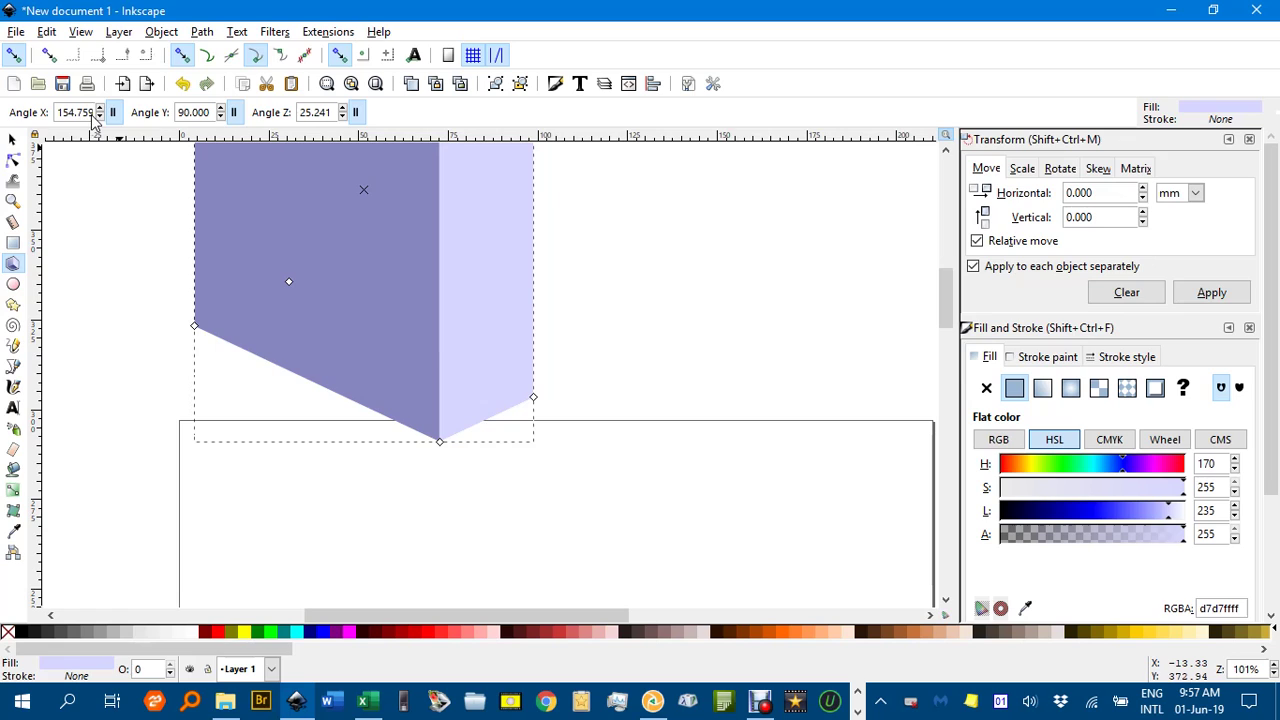
Step: Set the box's perspective Angle X to 180 and Angle Z to 30
drag(70, 117, 28, 117)
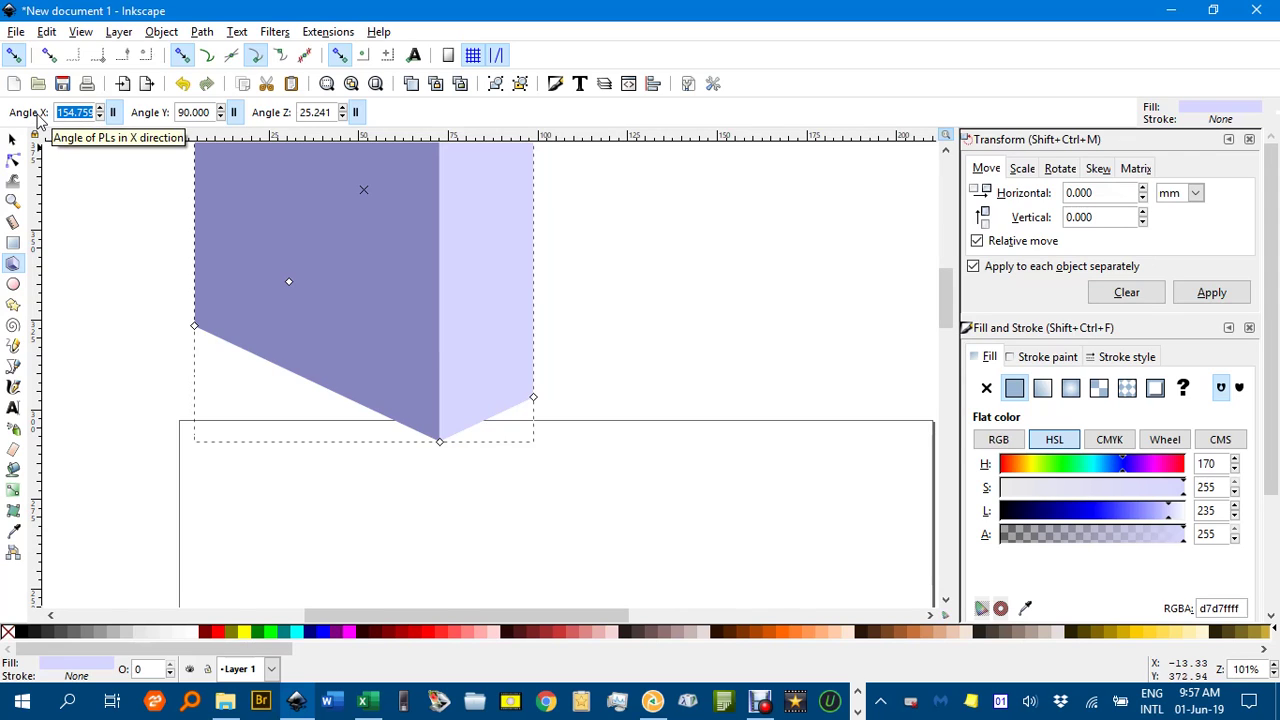
text(180)
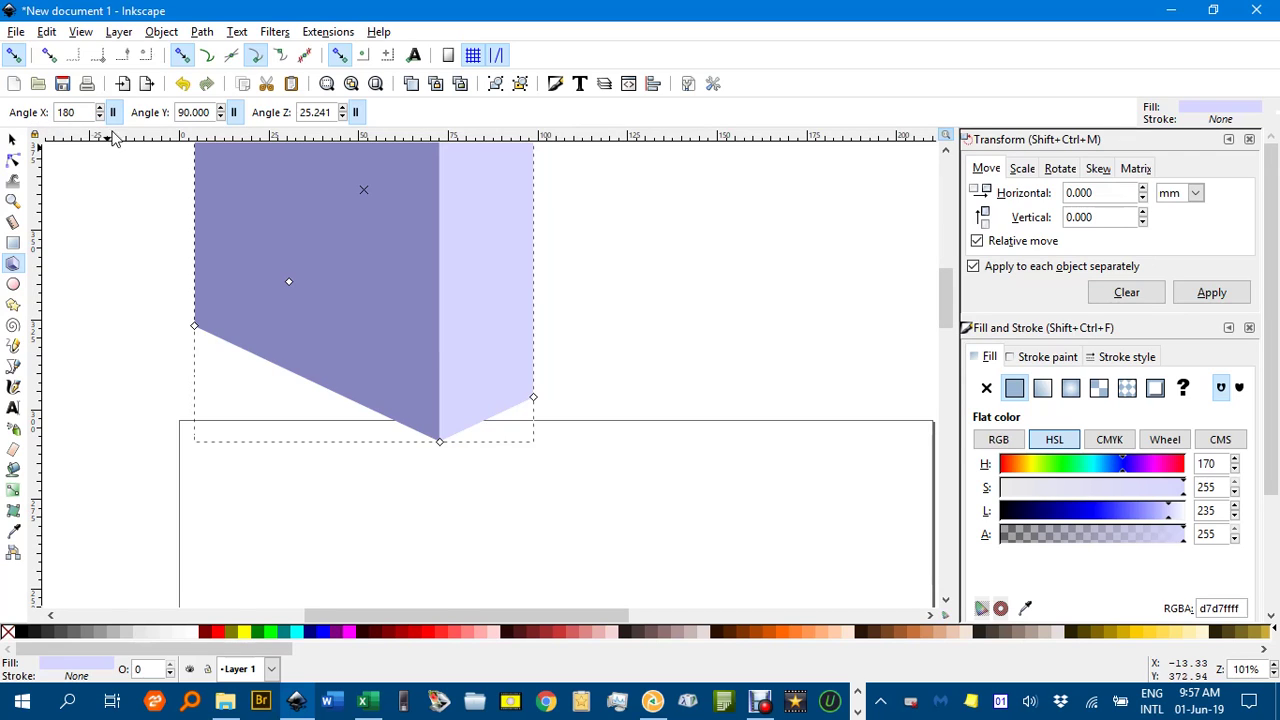
key(Return)
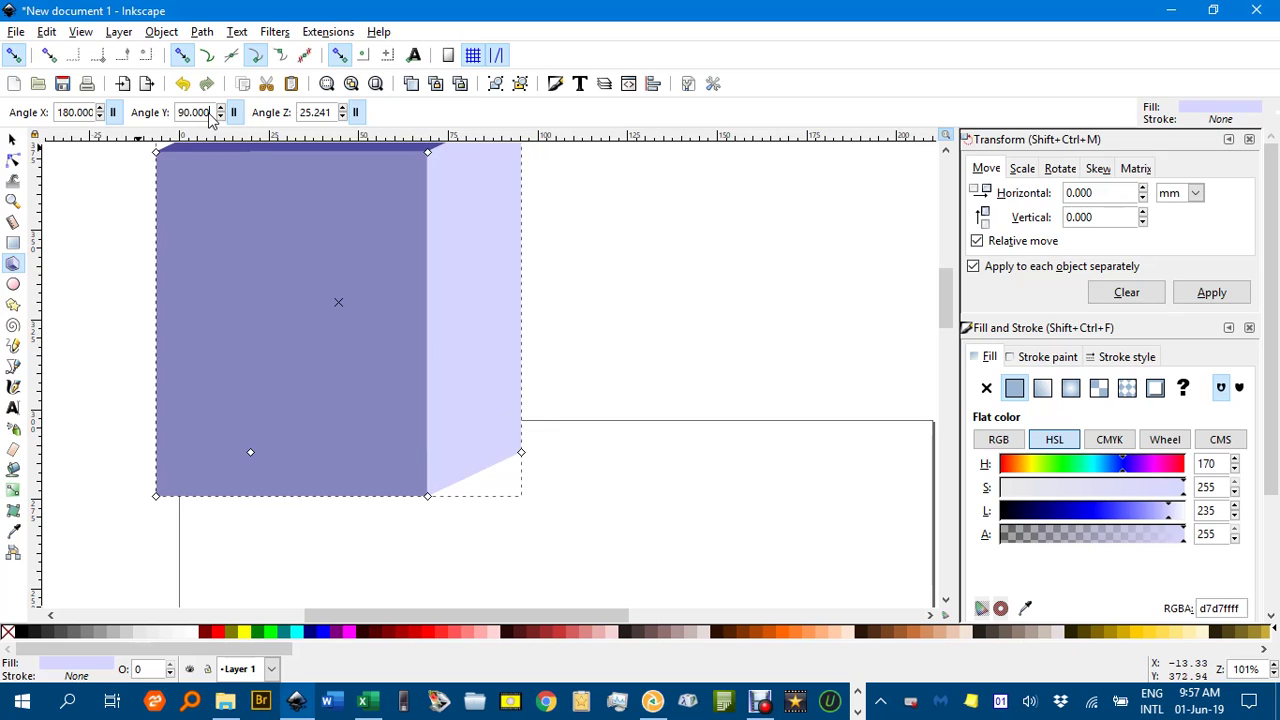
drag(330, 116, 284, 117)
text(30.000)
key(Return)
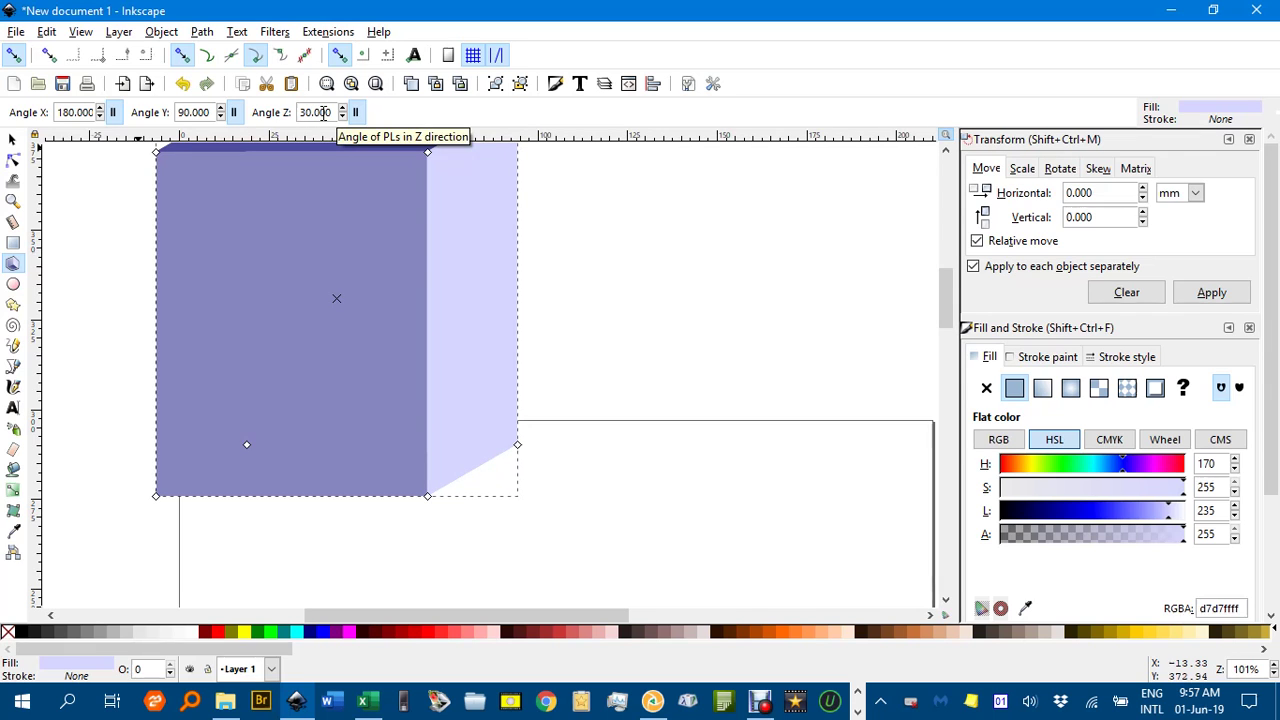
Step: Drag the parallel-perspective box down onto the page with the Selector
click(13, 140)
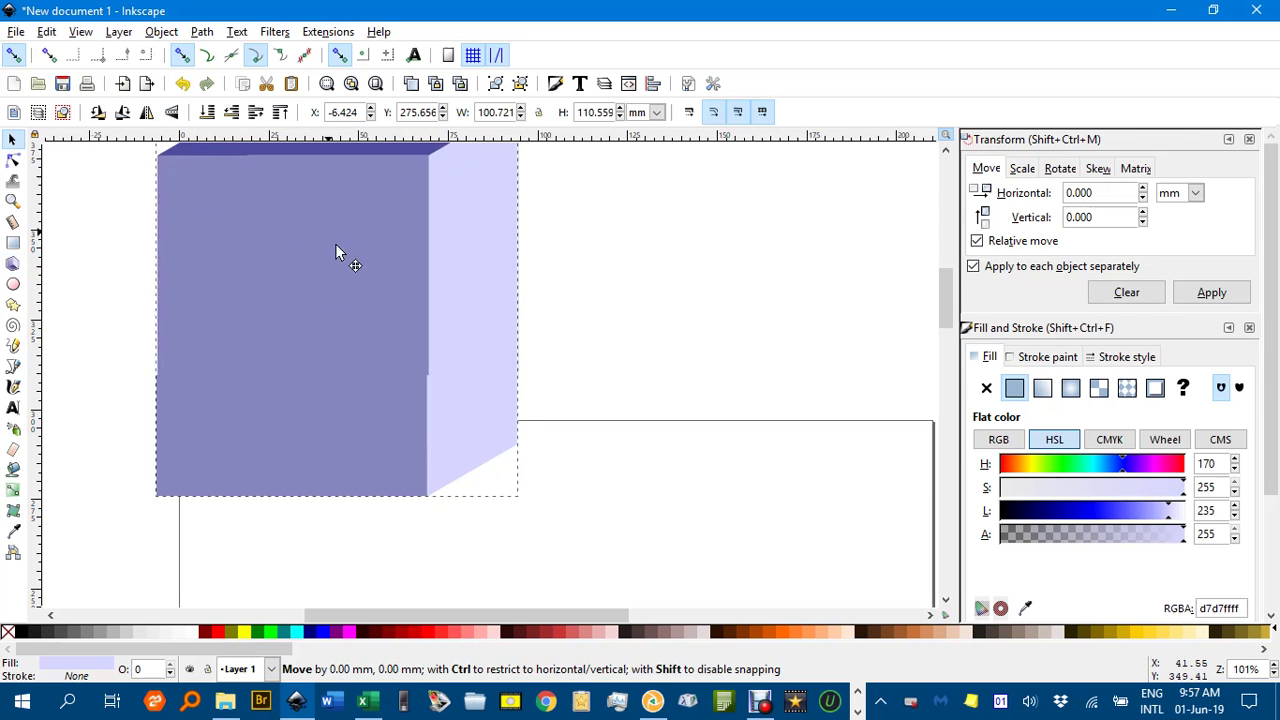
drag(335, 243, 571, 360)
scroll(571, 352, down, 3)
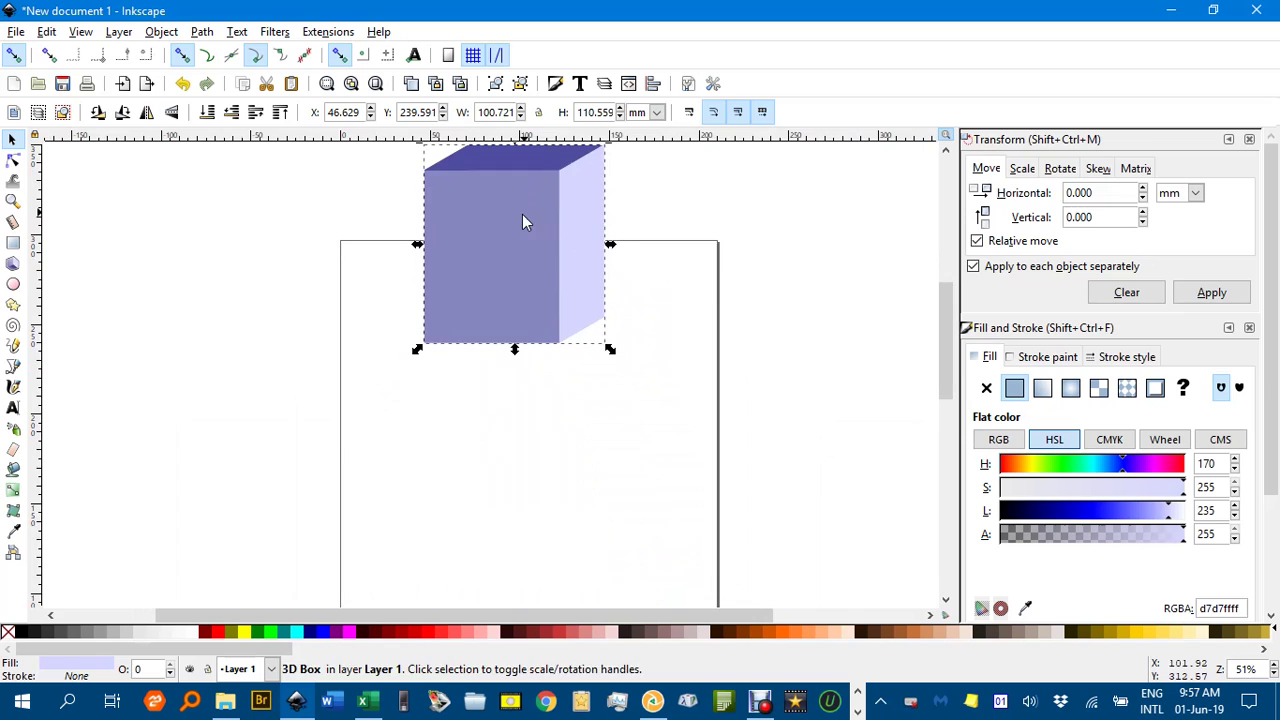
scroll(517, 226, down, 1)
drag(517, 226, 527, 348)
scroll(527, 343, up, 2)
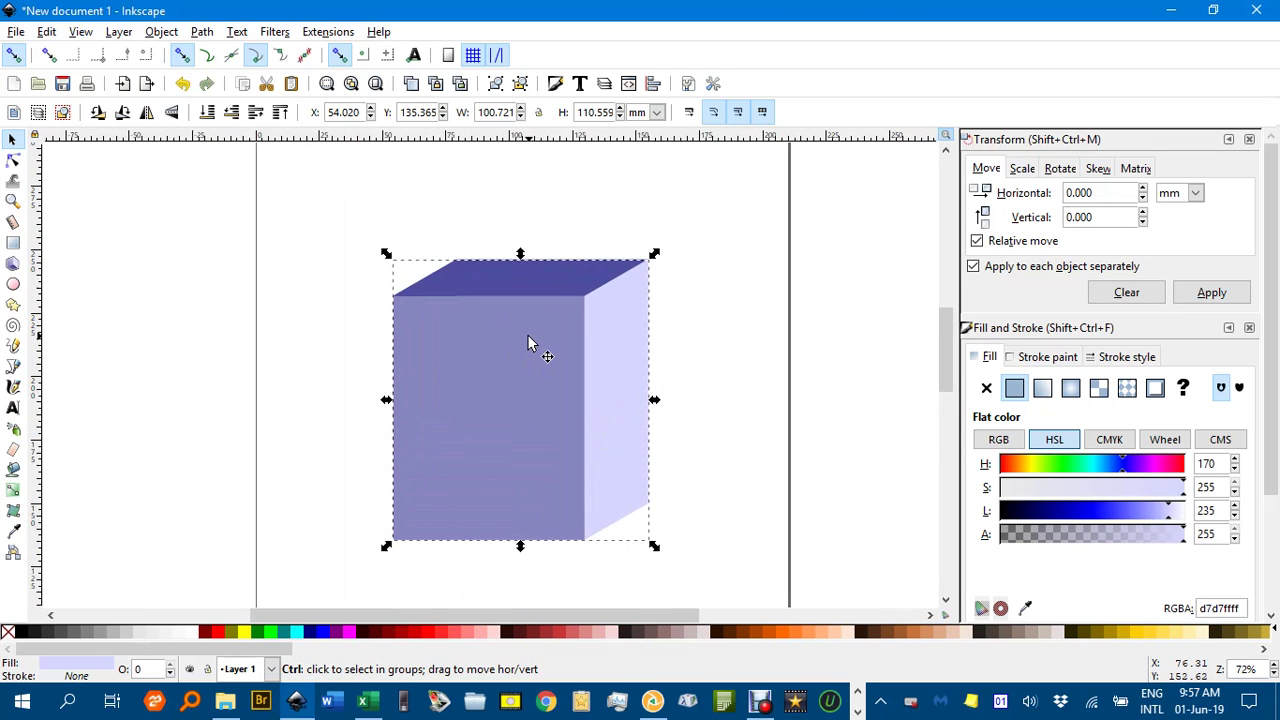
scroll(551, 343, down, 1)
scroll(551, 343, right, 1)
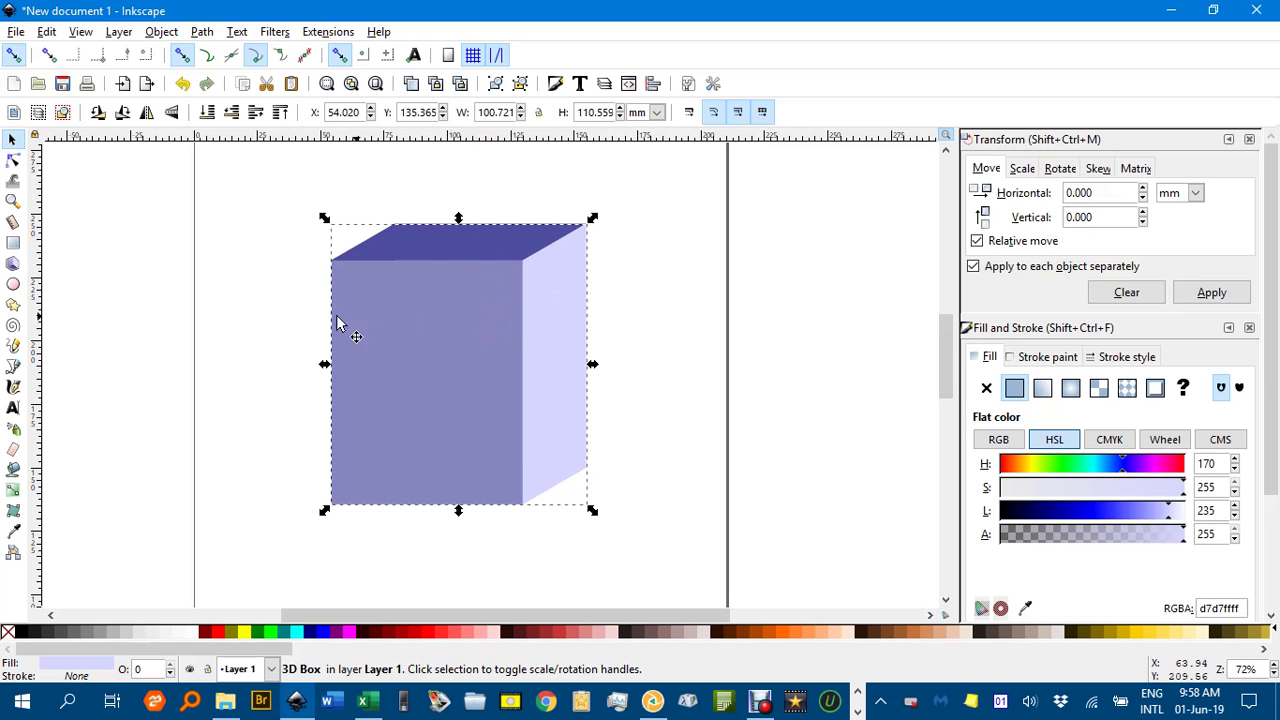
Step: Drag the box's corner handles to make it shorter and deeper, lowering its bottom
click(12, 264)
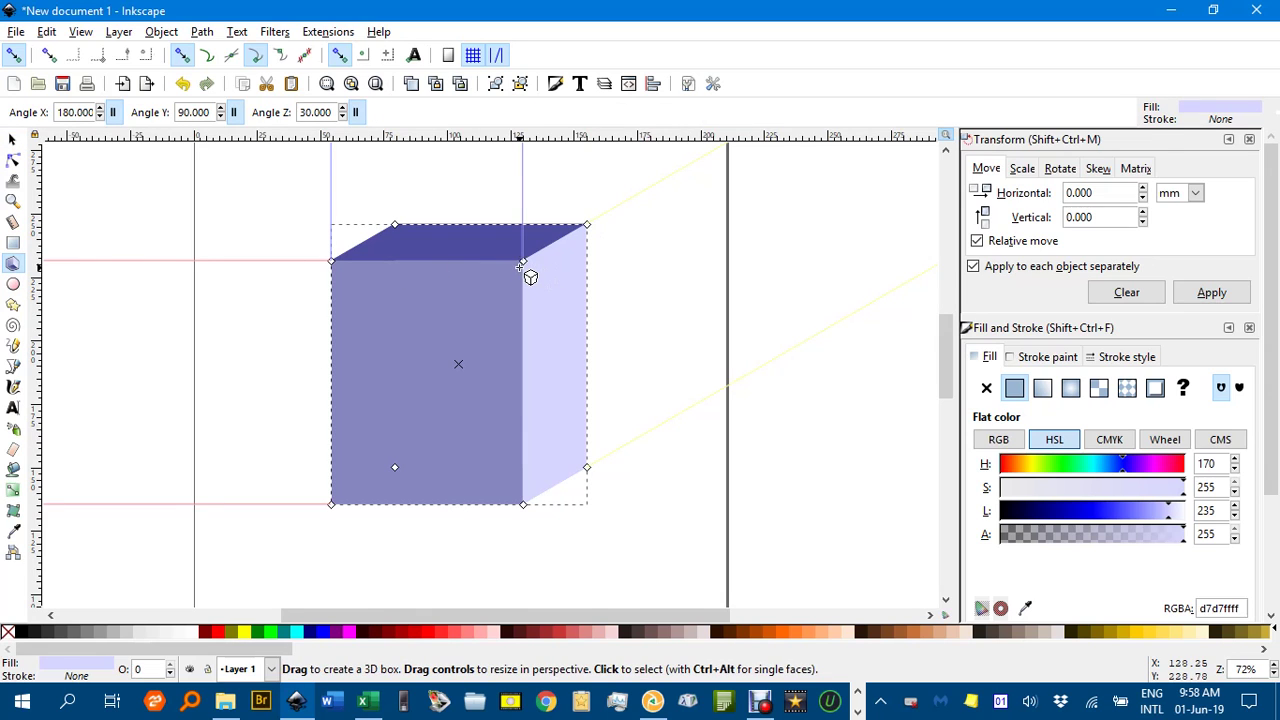
drag(524, 263, 516, 374)
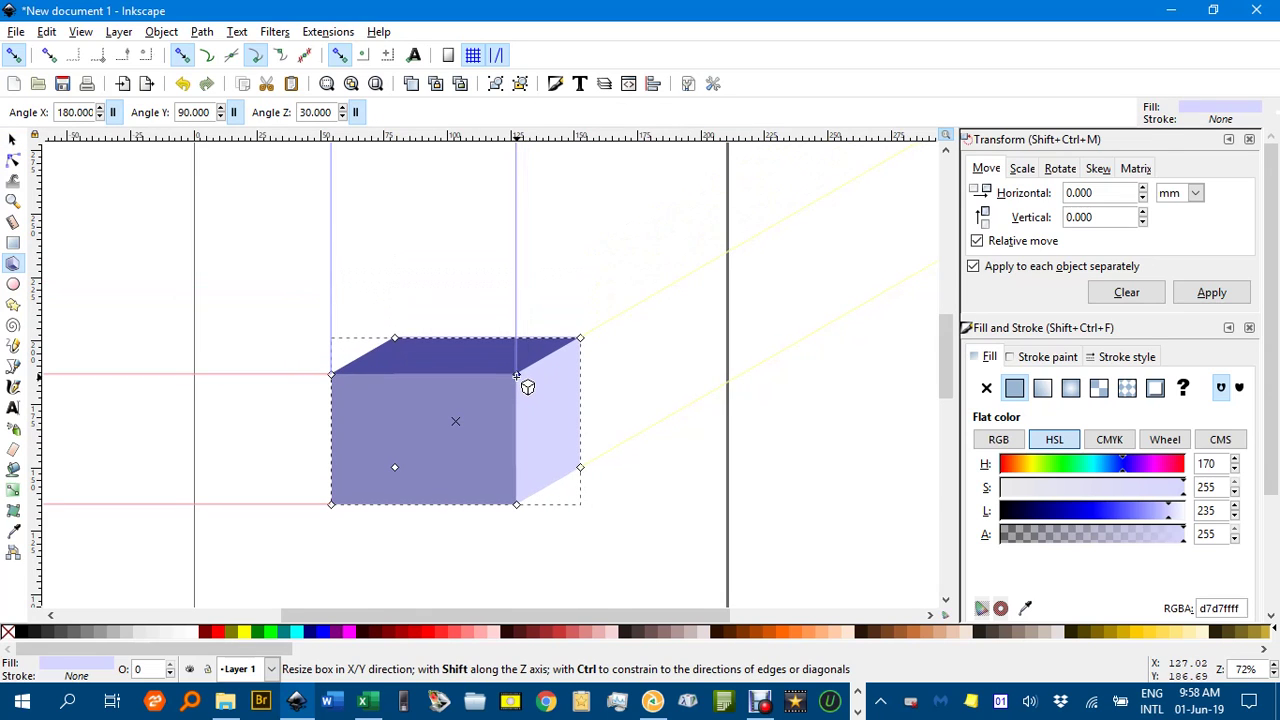
drag(581, 341, 634, 305)
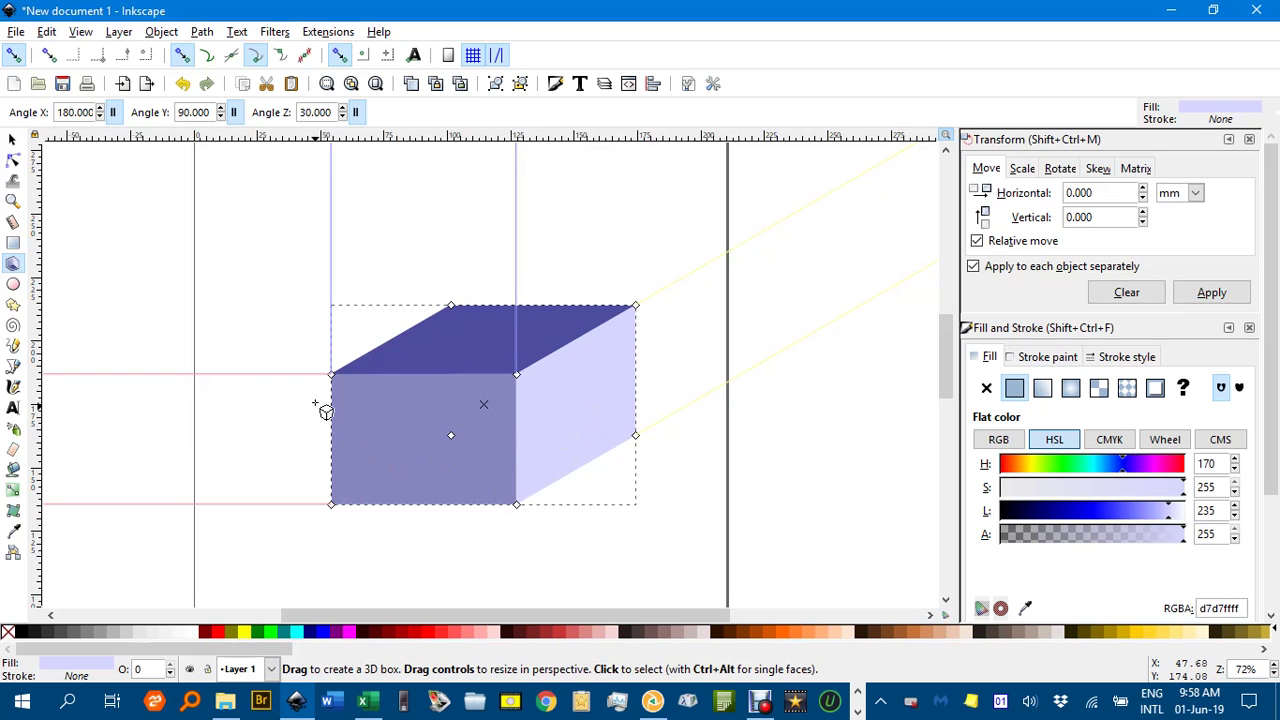
drag(331, 505, 344, 551)
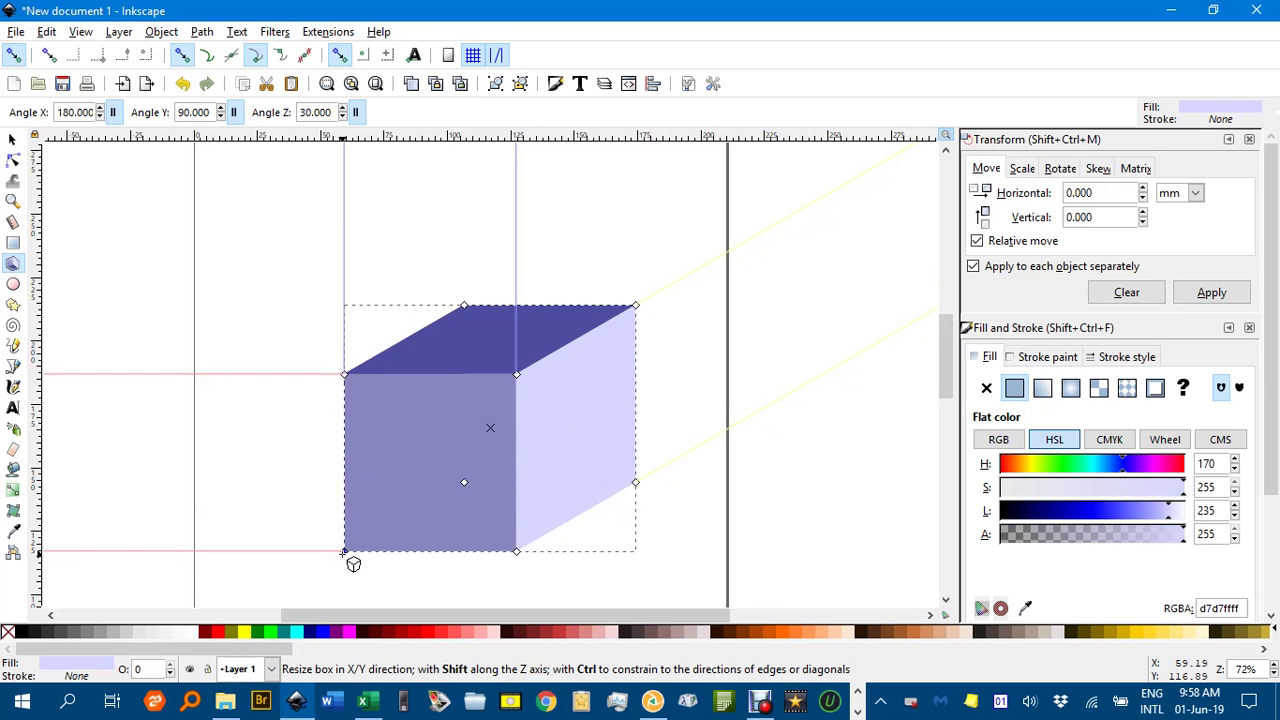
Step: Move the box up and slightly left on the page
click(12, 141)
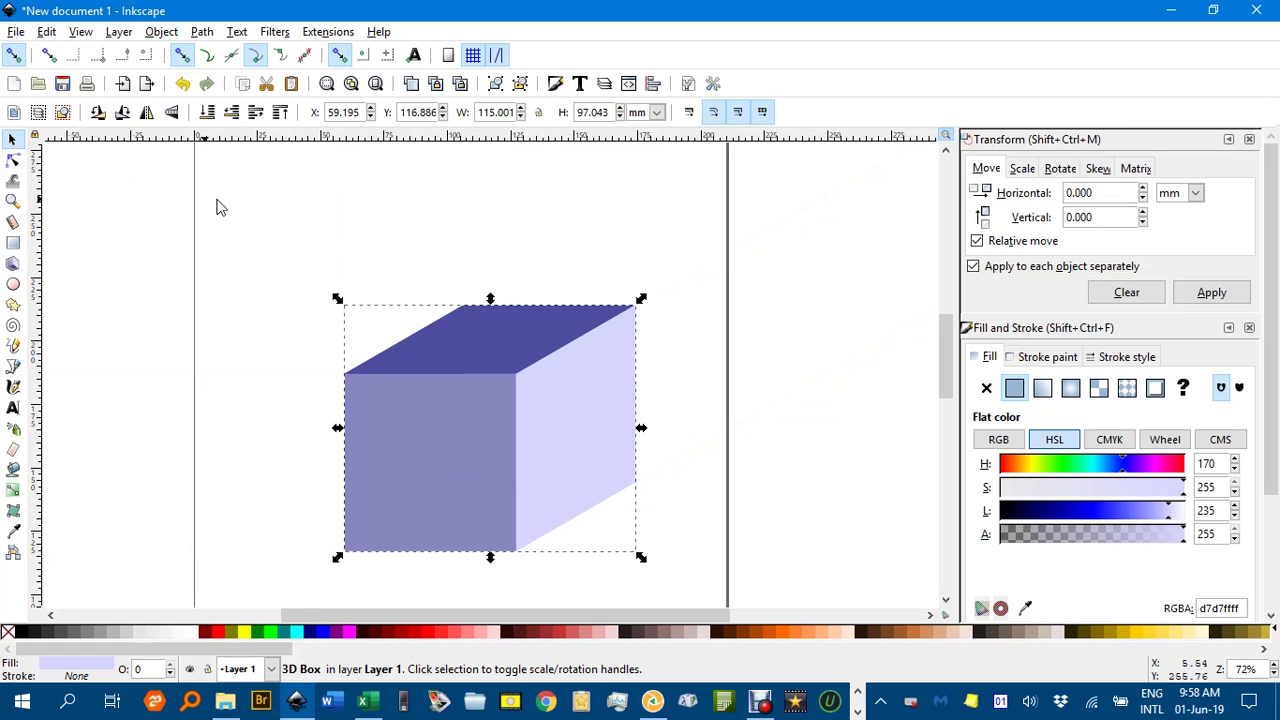
scroll(522, 232, right, 2)
drag(502, 350, 491, 300)
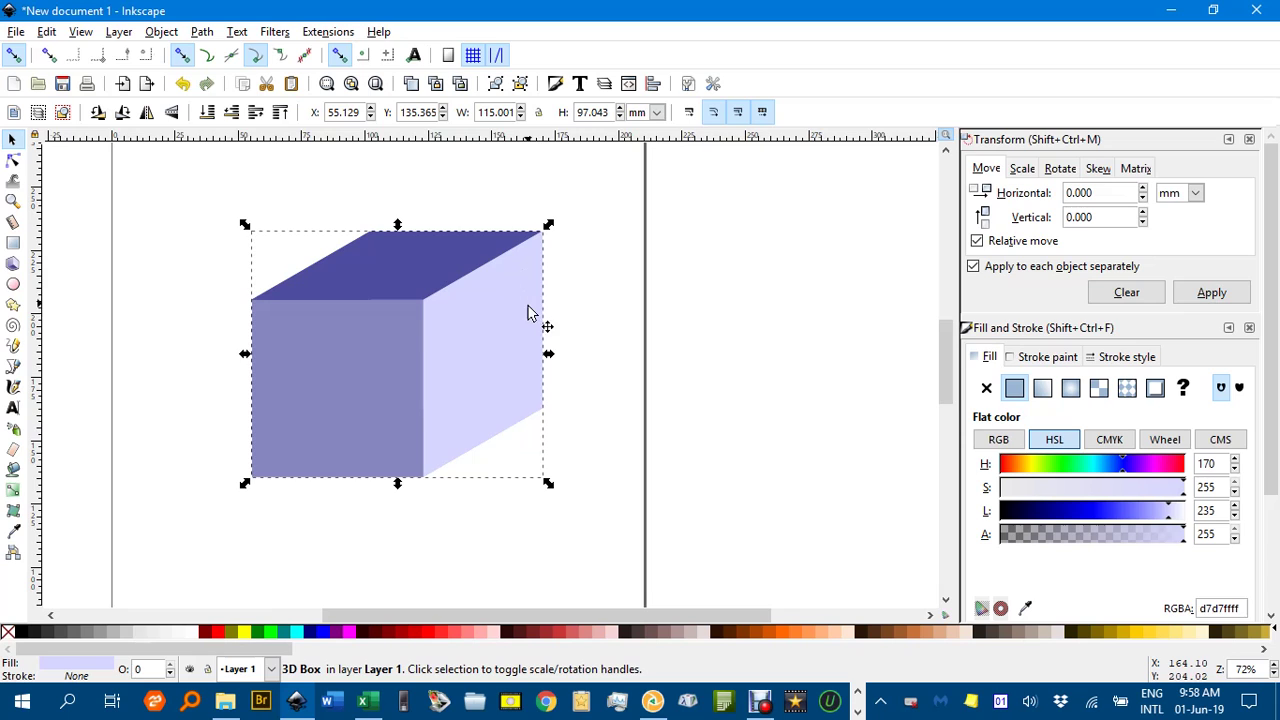
Step: Ungroup the 3D box into separate face paths
key(ctrl+shift+g)
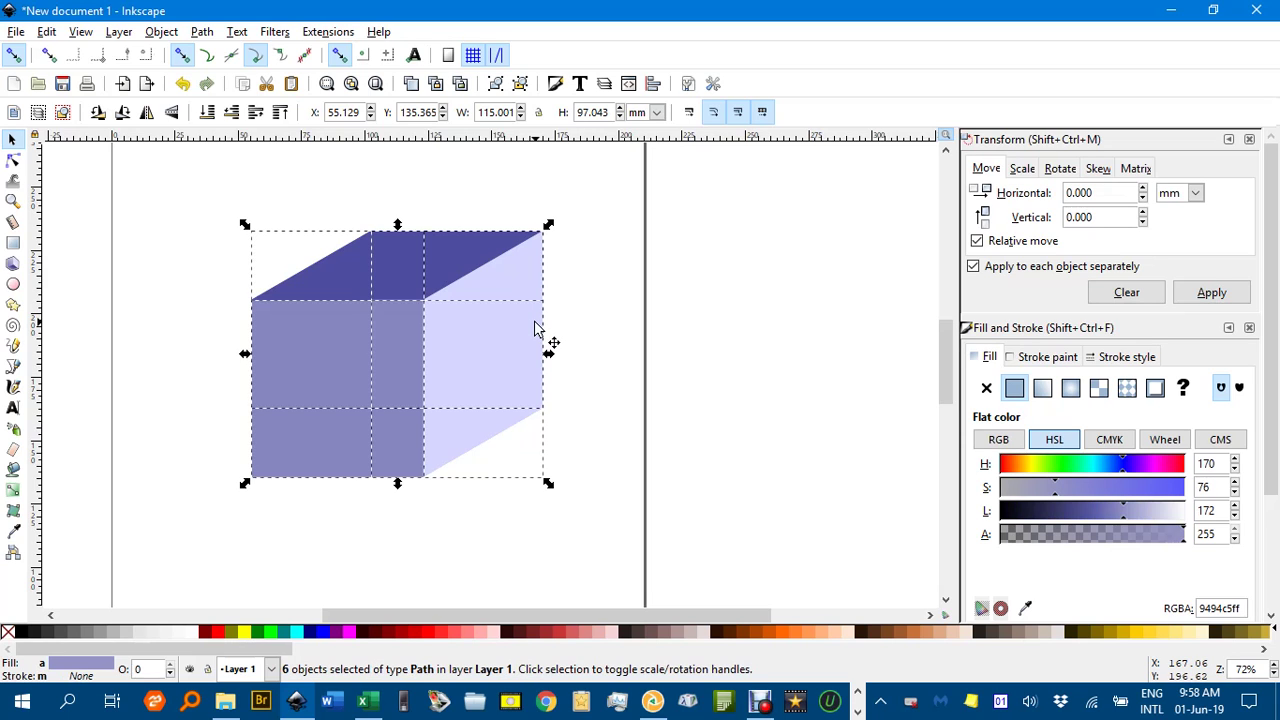
click(583, 312)
drag(543, 309, 425, 290)
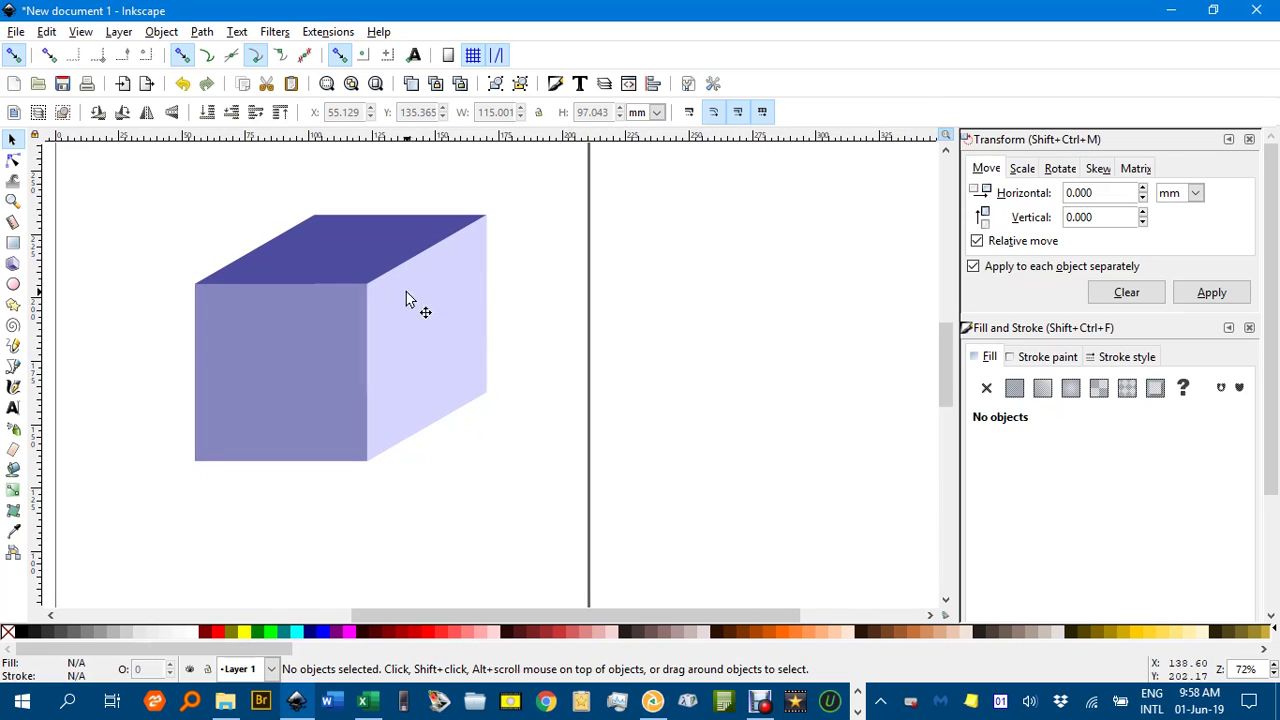
Step: Give all six faces a black outline with a 0.5 mm stroke width
drag(117, 163, 601, 520)
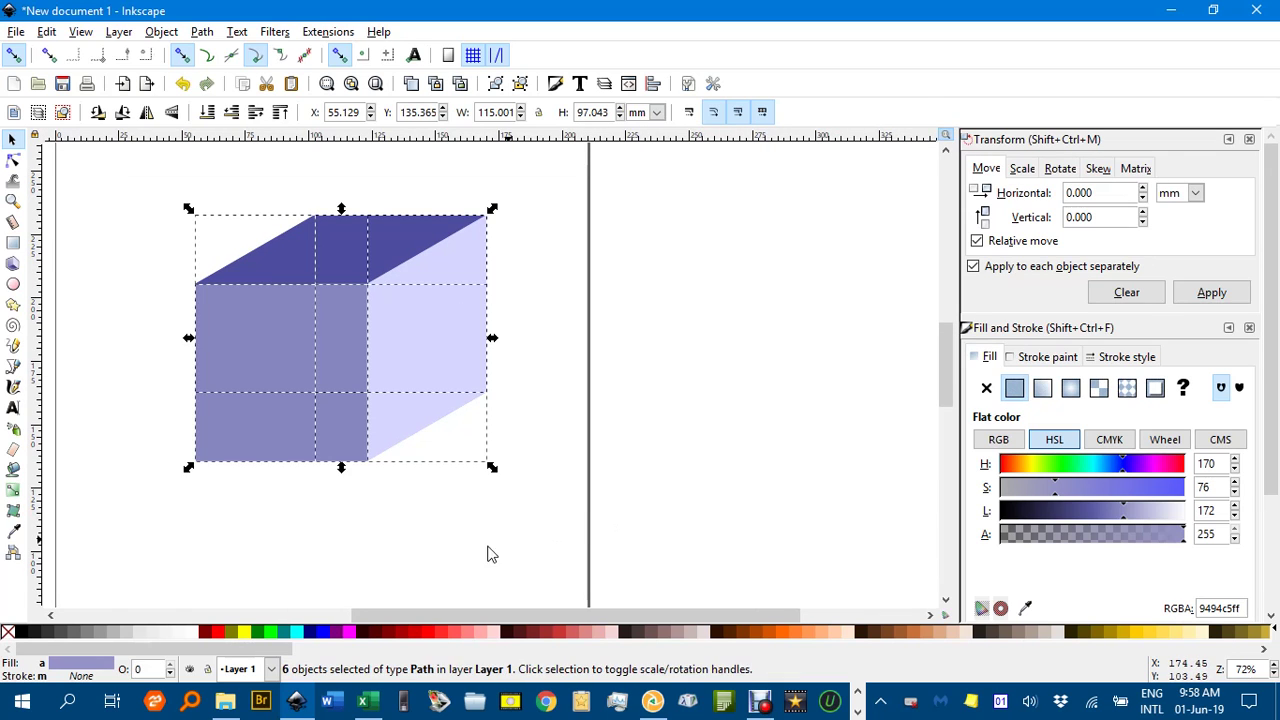
shift+click(27, 634)
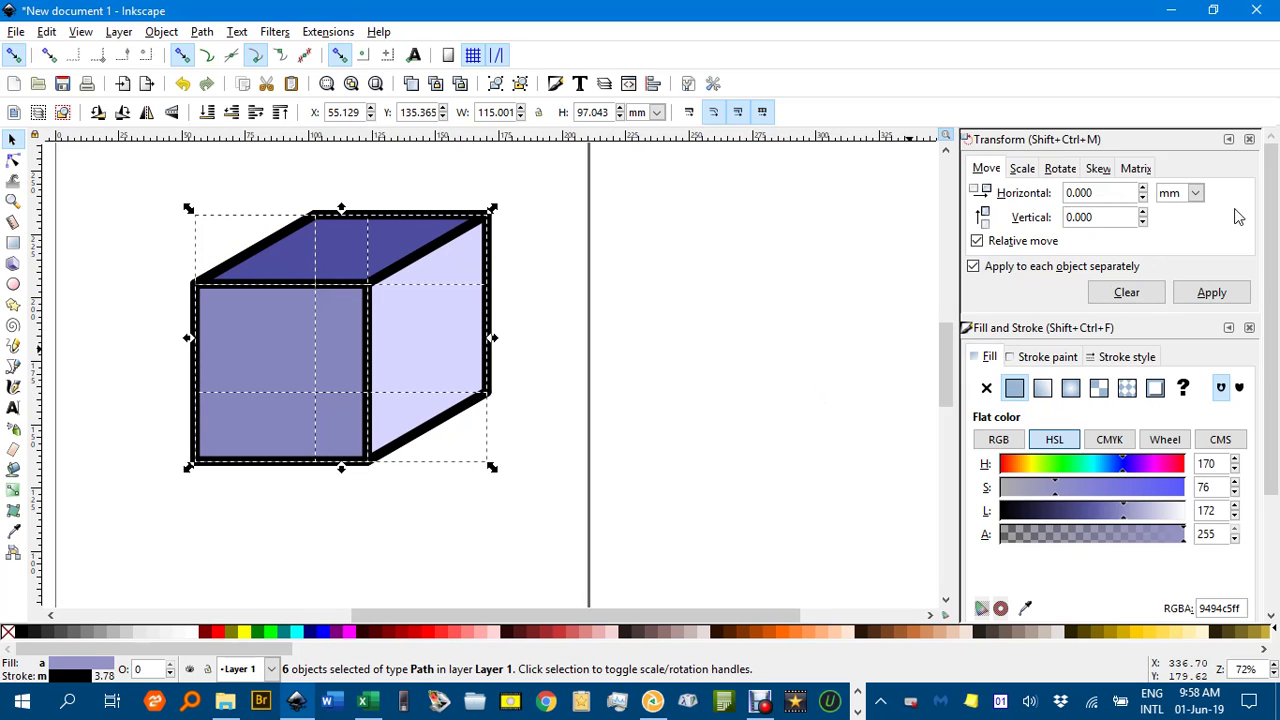
click(1133, 360)
text(0.5)
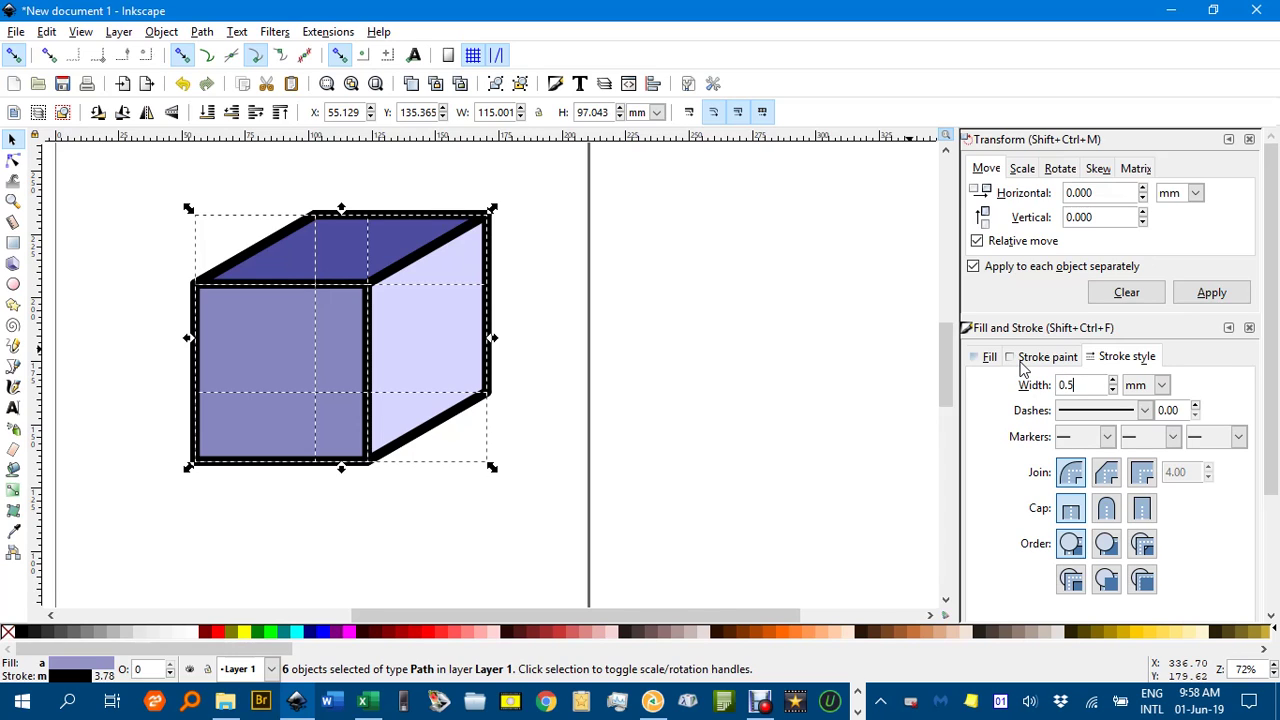
key(Return)
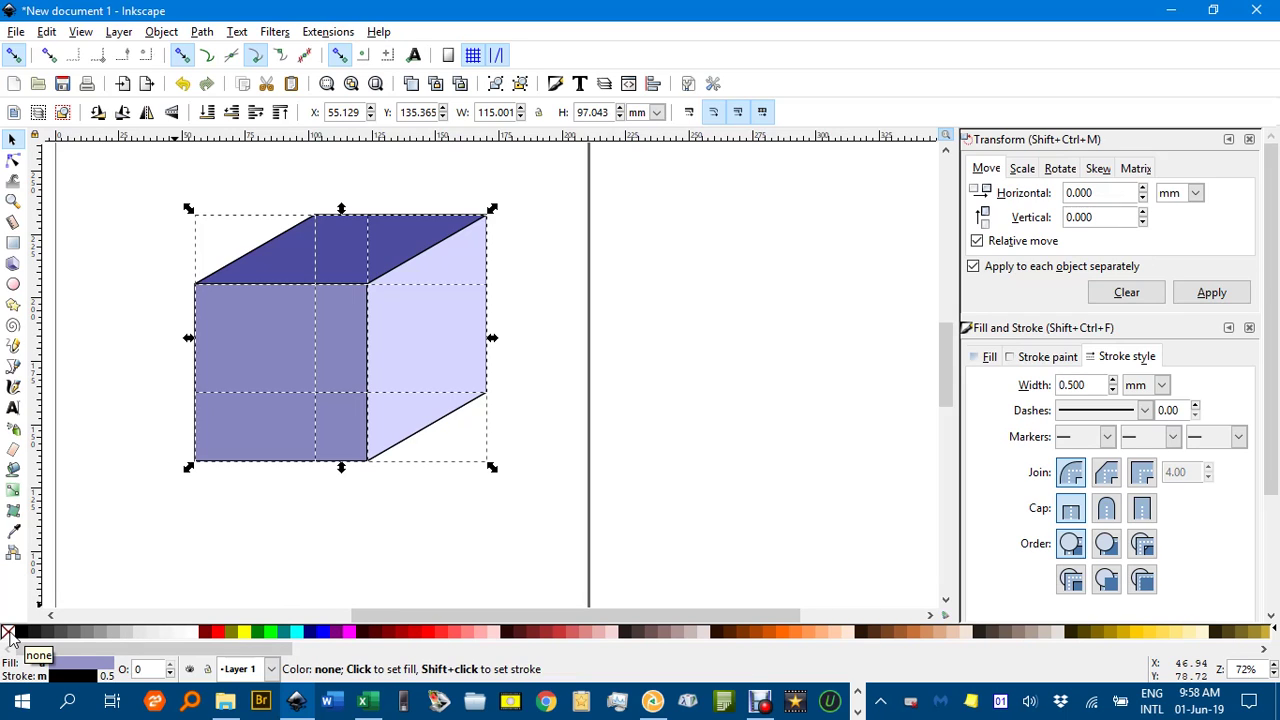
Step: Fill the faces white and pull the side, front, top and bottom faces apart
click(193, 632)
click(520, 486)
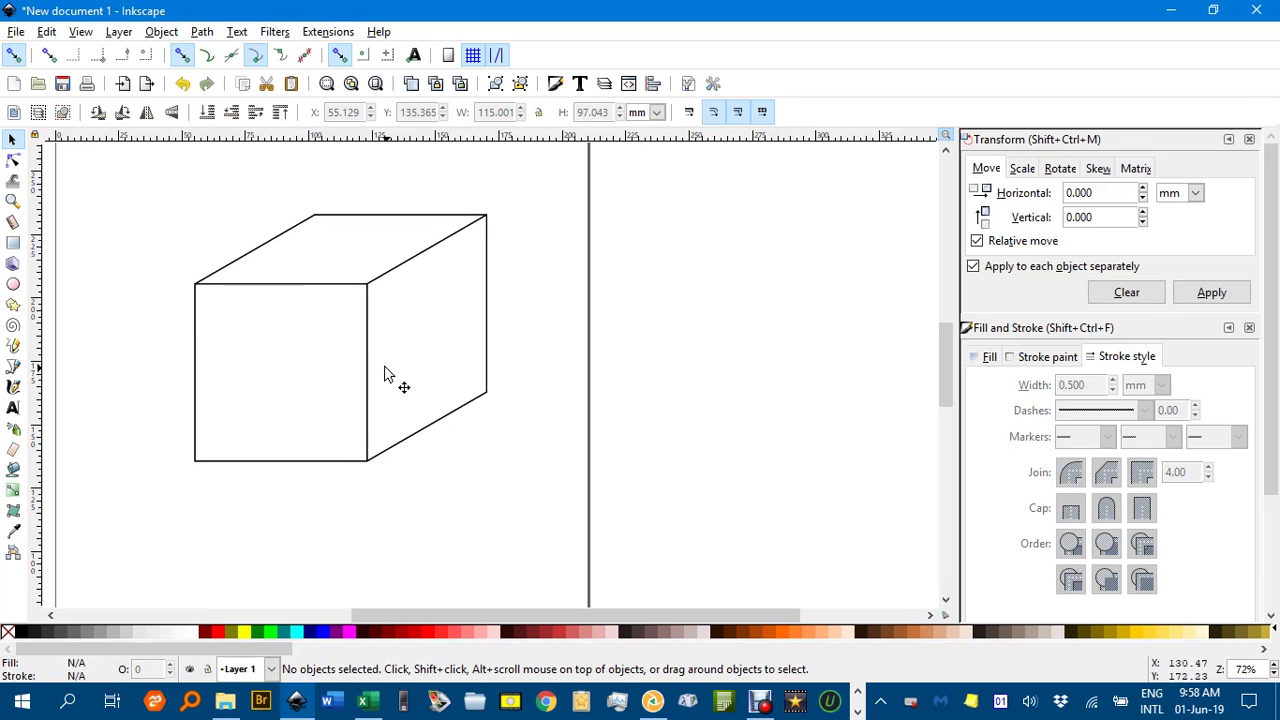
drag(400, 365, 521, 353)
drag(325, 358, 231, 358)
drag(338, 256, 343, 200)
drag(372, 439, 386, 486)
drag(291, 289, 250, 263)
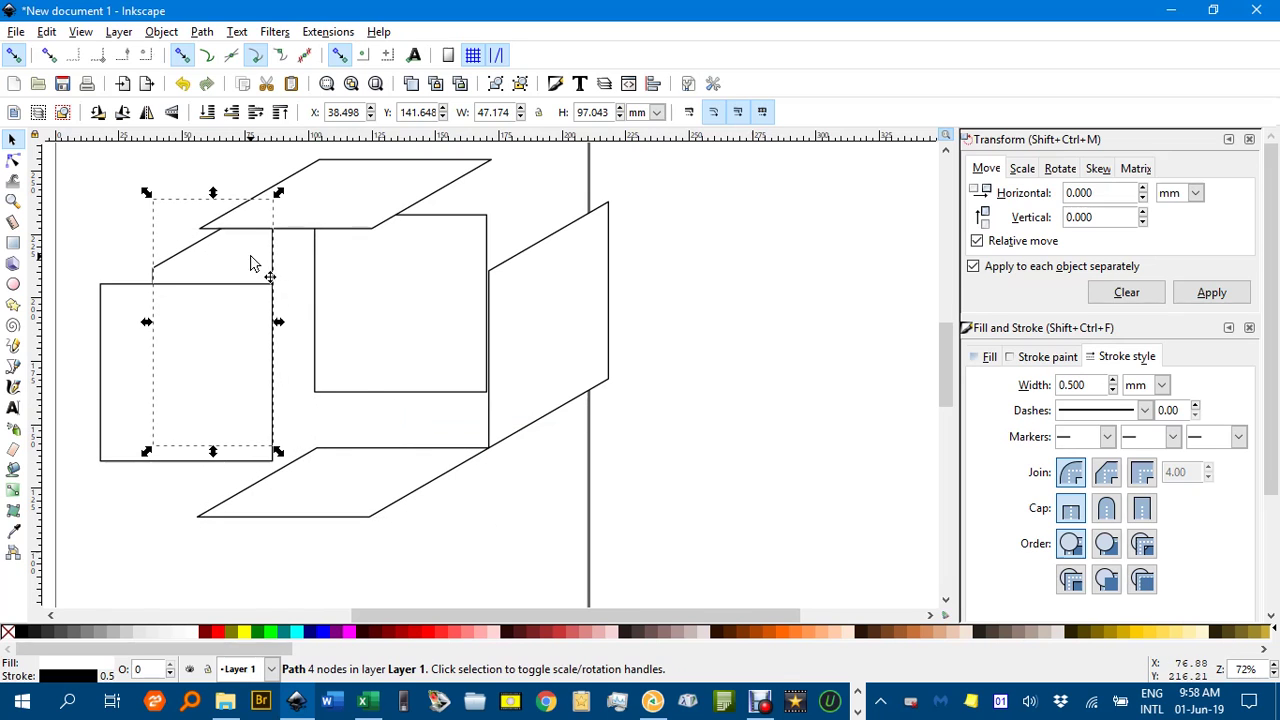
drag(660, 308, 620, 334)
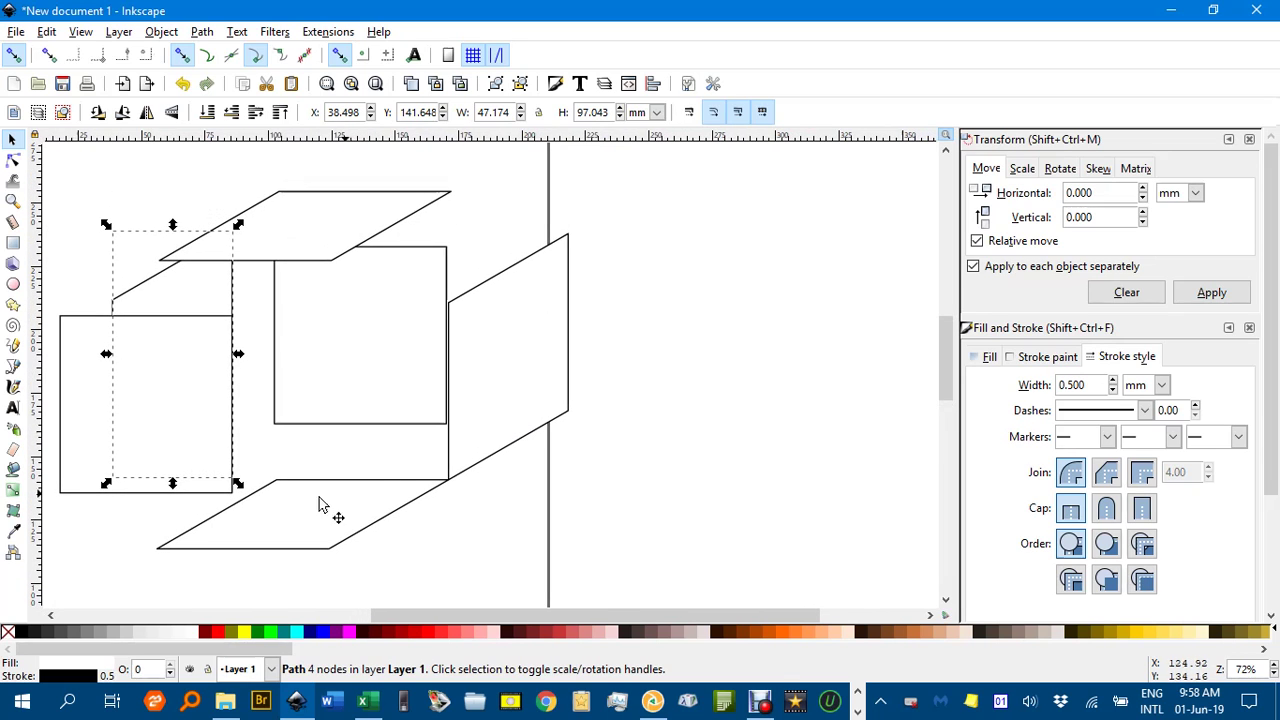
Step: Reassemble the front rectangle, top and side faces, then place the square as the back face
mouse_move(178, 325)
mouse_down()
mouse_move(207, 313)
mouse_move(714, 363)
mouse_move(505, 353)
mouse_up()
mouse_move(208, 223)
mouse_down()
mouse_move(634, 286)
mouse_move(651, 309)
mouse_move(617, 318)
mouse_up()
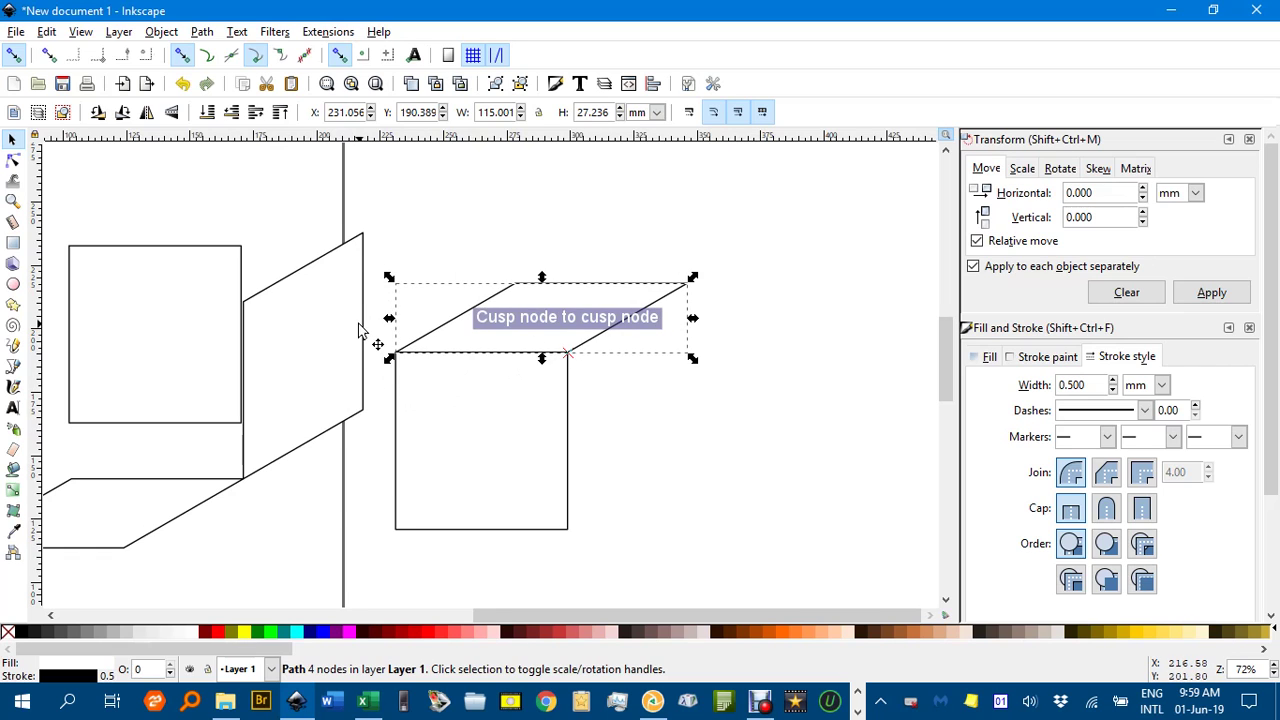
mouse_move(360, 331)
mouse_down()
mouse_move(600, 408)
mouse_move(709, 394)
mouse_move(697, 383)
mouse_up()
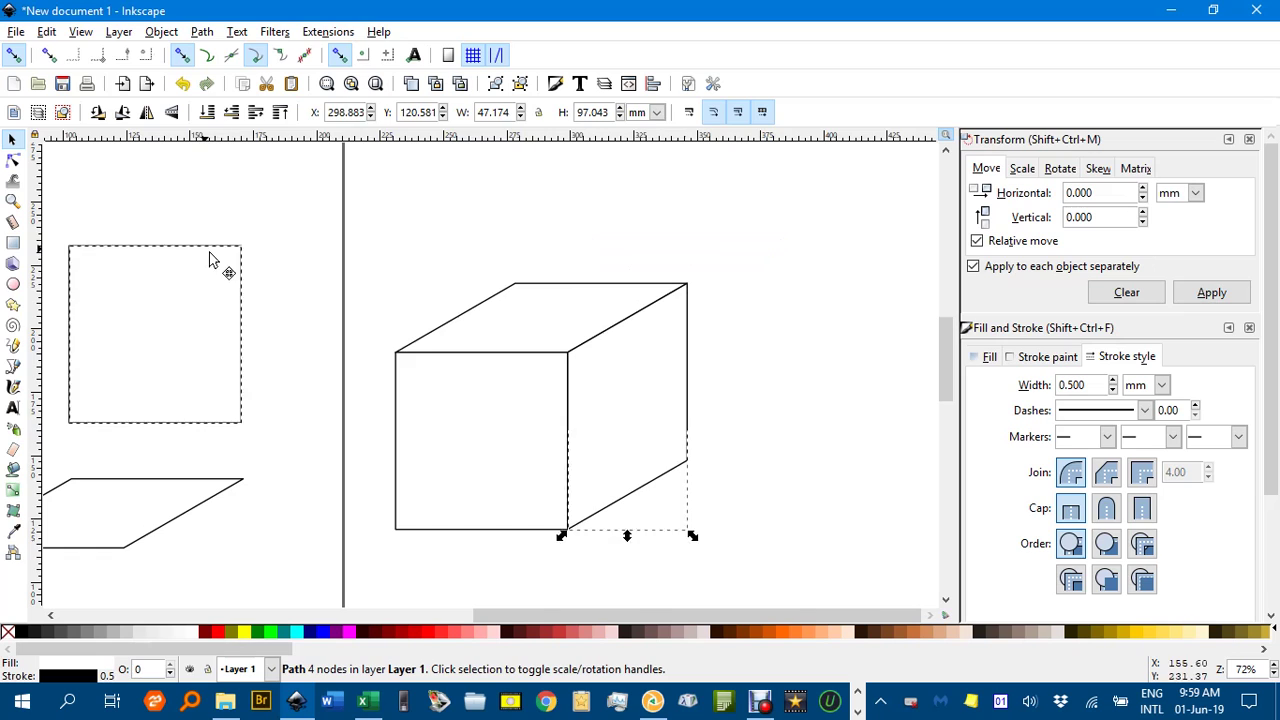
mouse_move(209, 252)
mouse_down()
mouse_move(597, 343)
mouse_move(634, 302)
mouse_move(670, 305)
mouse_up()
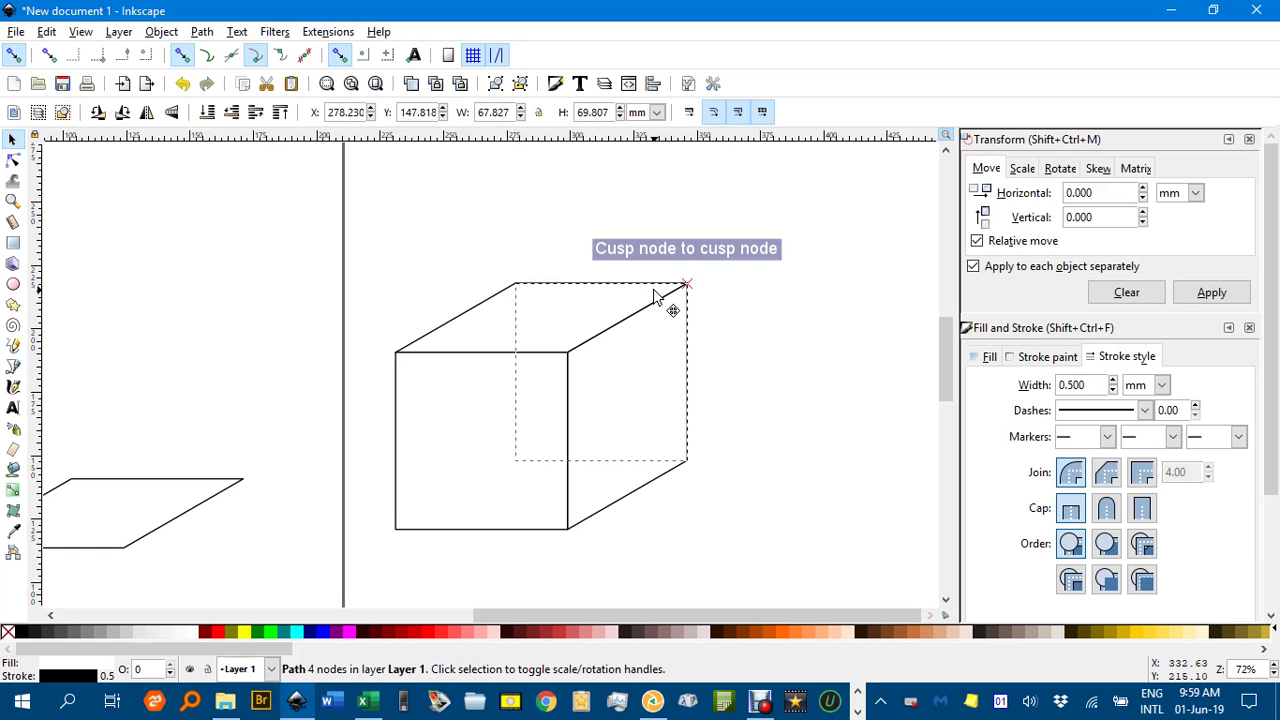
Step: Give the square a dashed outline and place it at the cube's back corner
key(Escape)
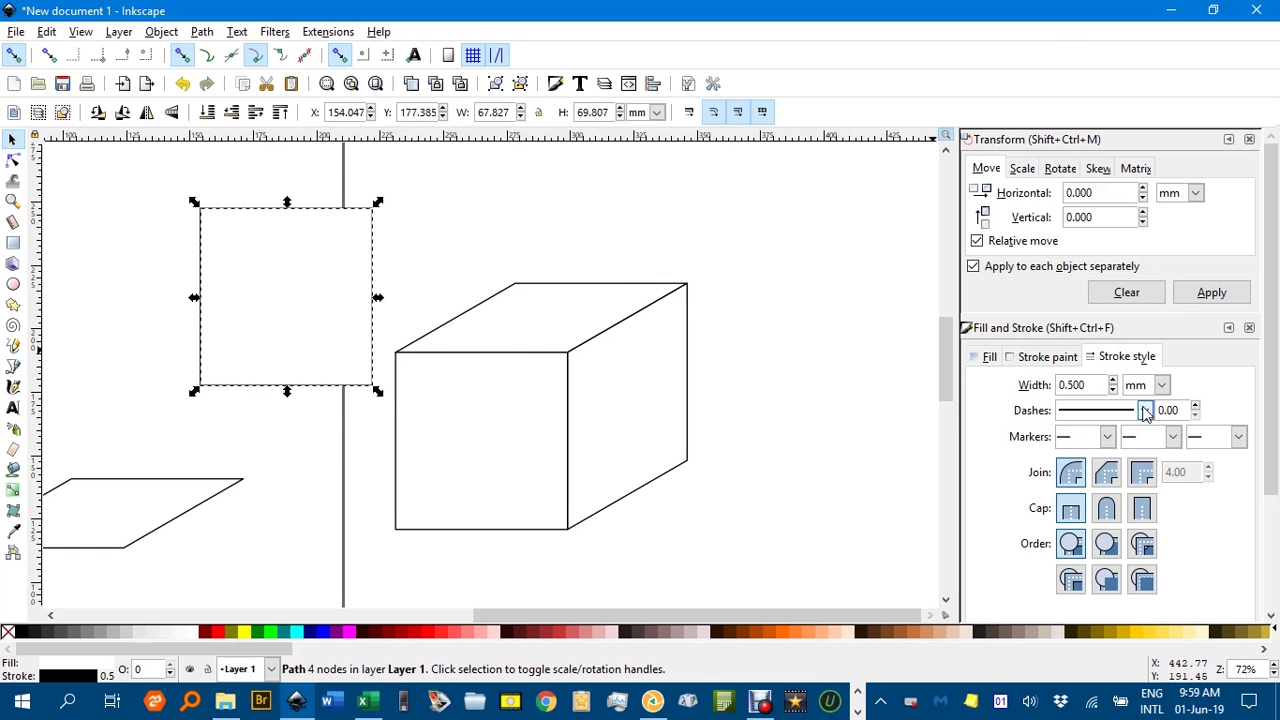
click(1145, 411)
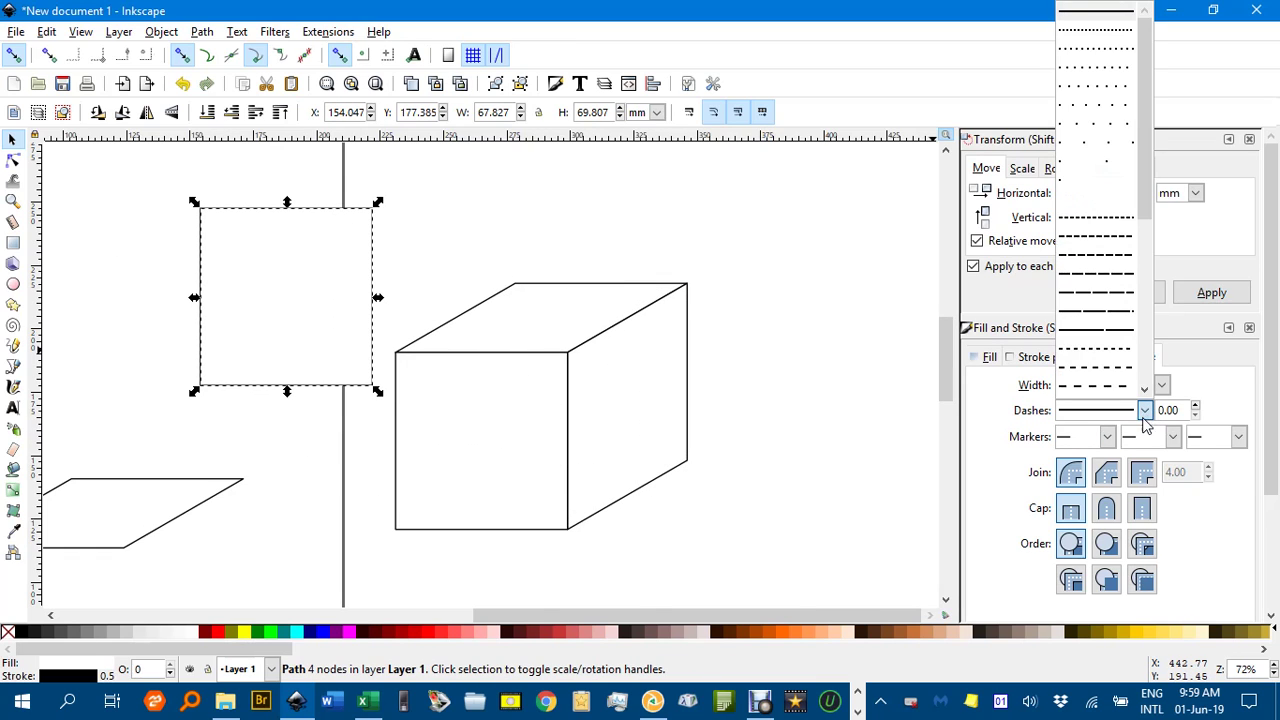
click(1114, 370)
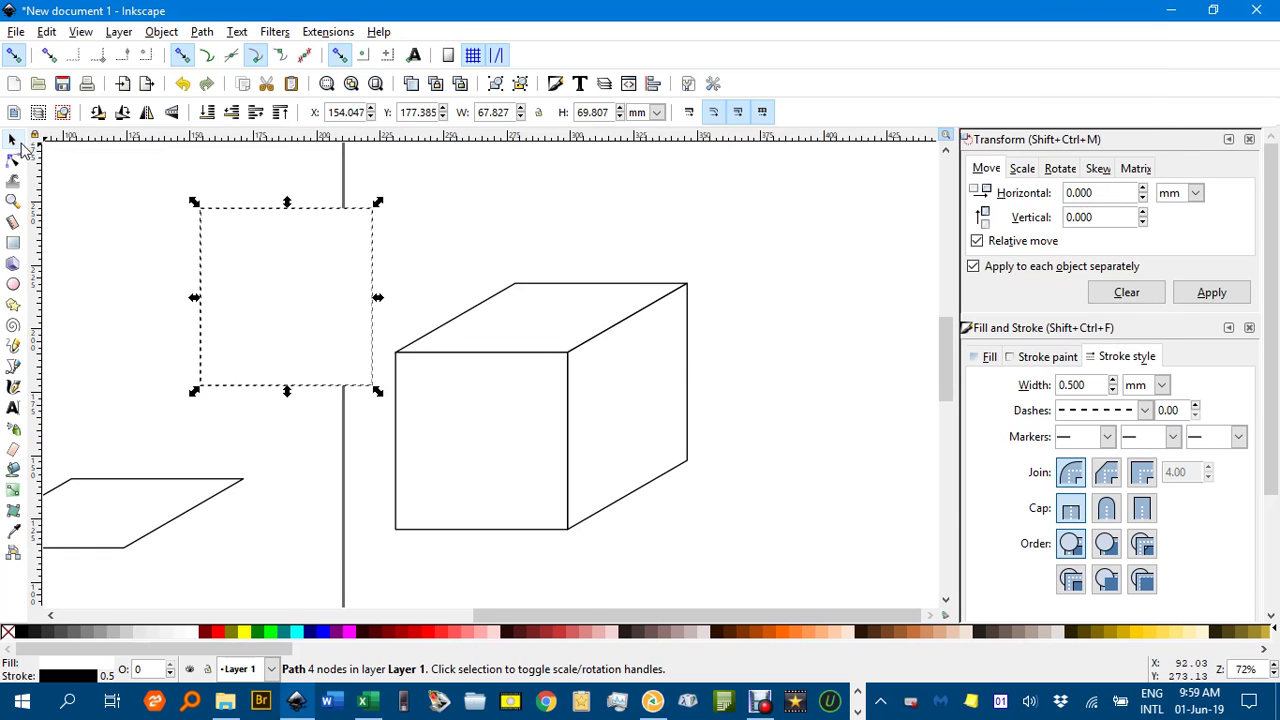
mouse_move(238, 221)
mouse_down()
mouse_move(505, 312)
mouse_move(533, 298)
mouse_up()
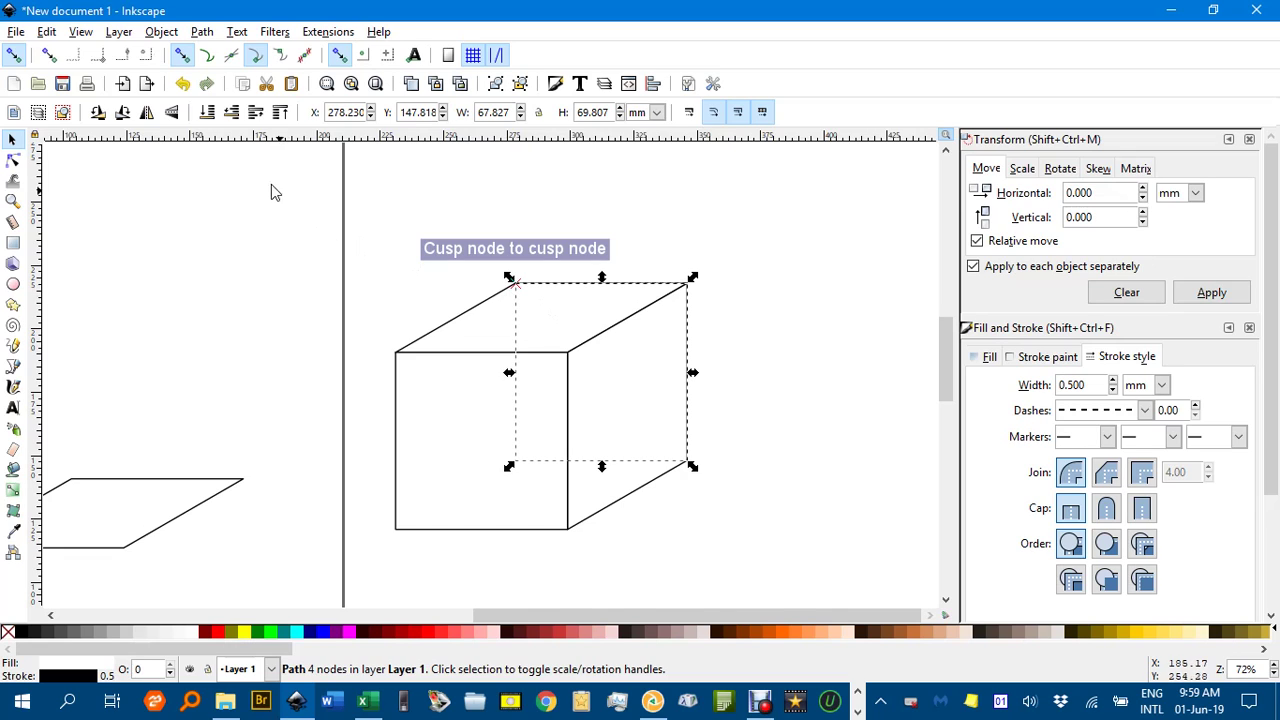
Step: Adjust the dashed square's stacking order so it sits behind the cube's faces
click(256, 112)
click(256, 112)
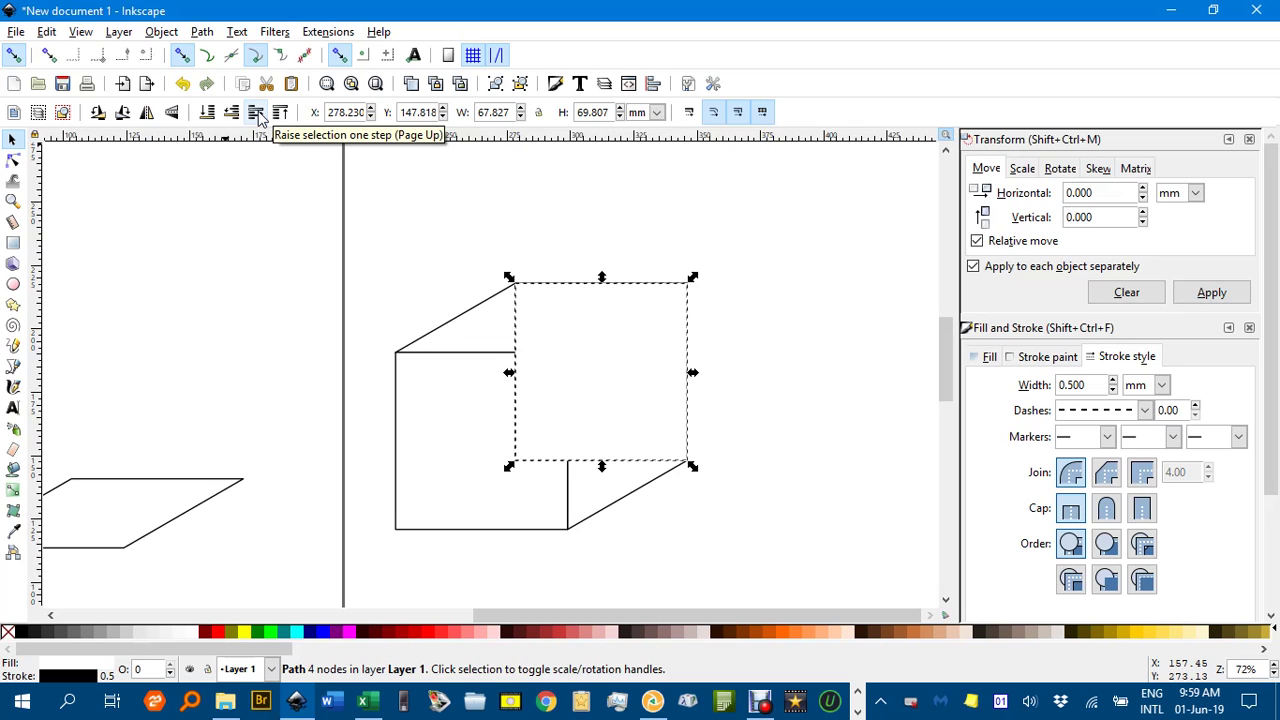
click(231, 112)
click(231, 112)
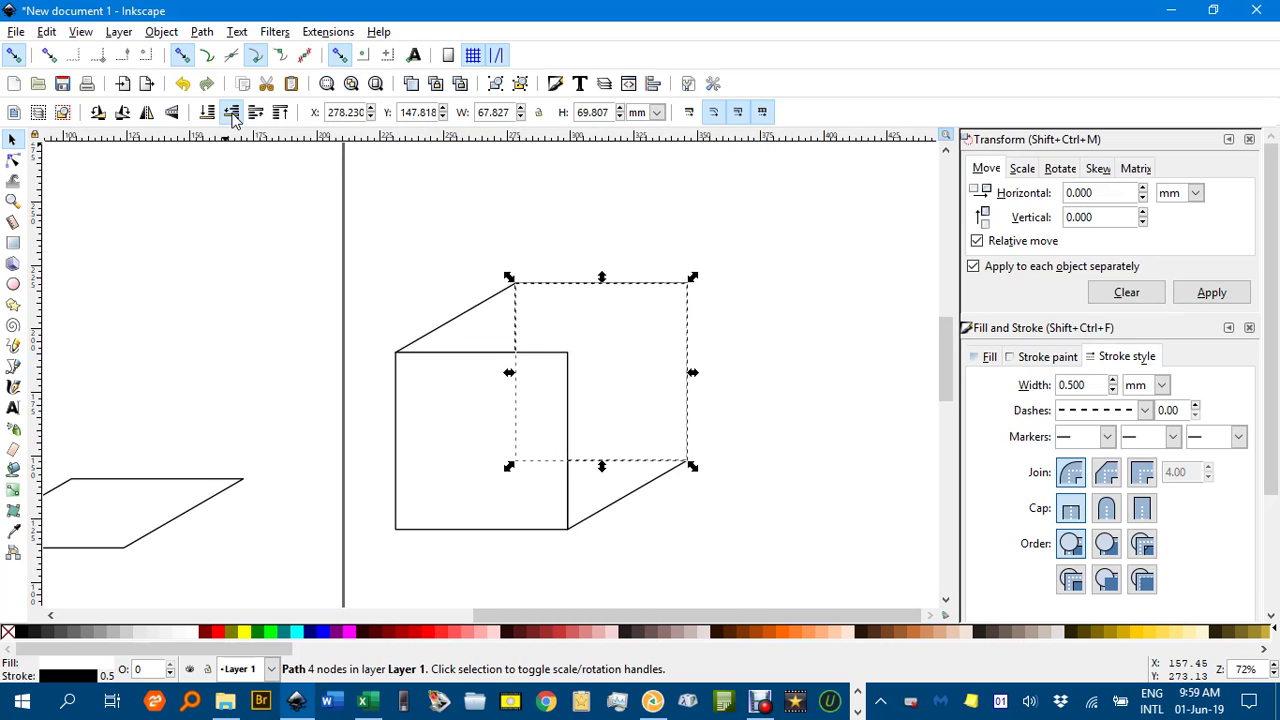
click(255, 224)
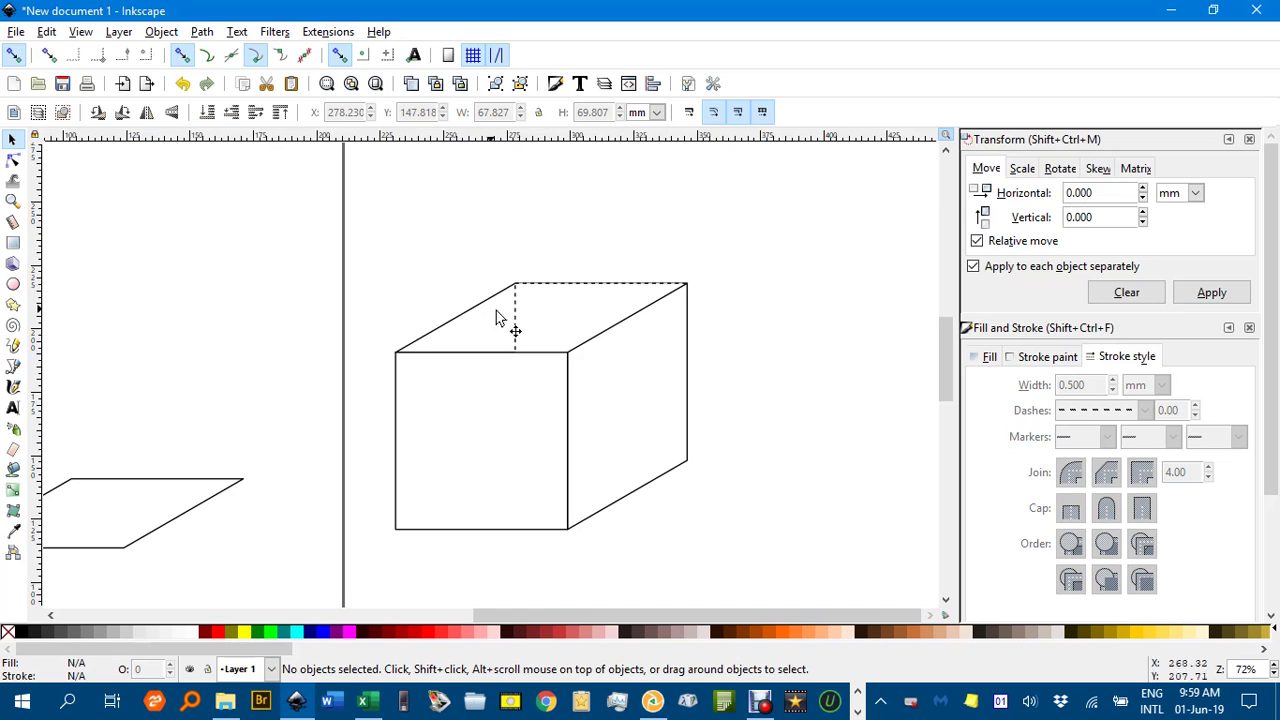
Step: Remove the fill from the cube's front and right side faces
click(467, 362)
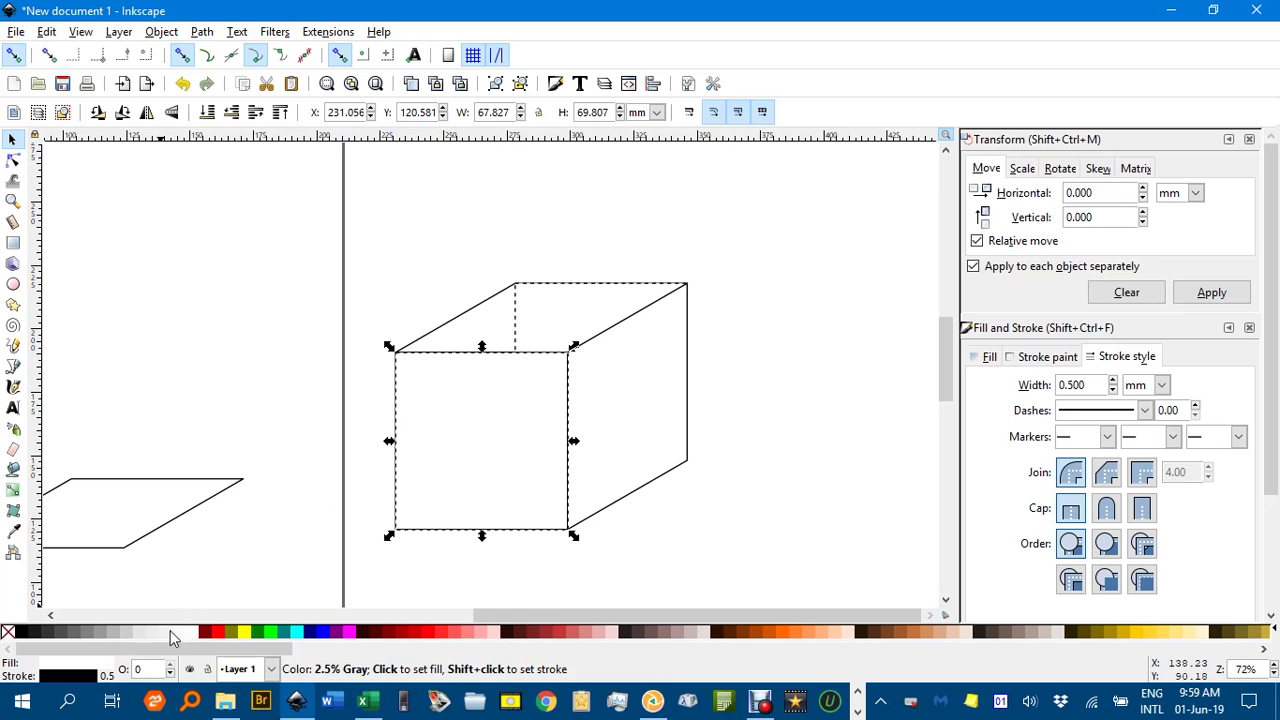
click(7, 632)
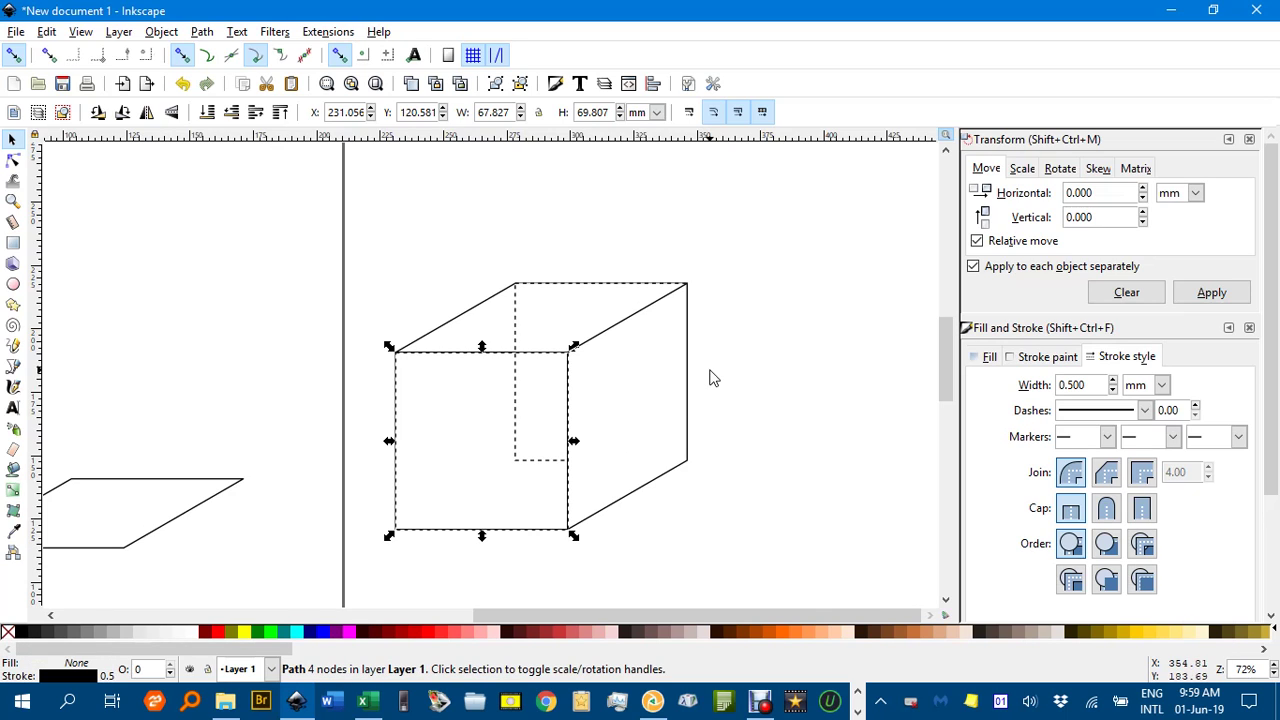
click(690, 398)
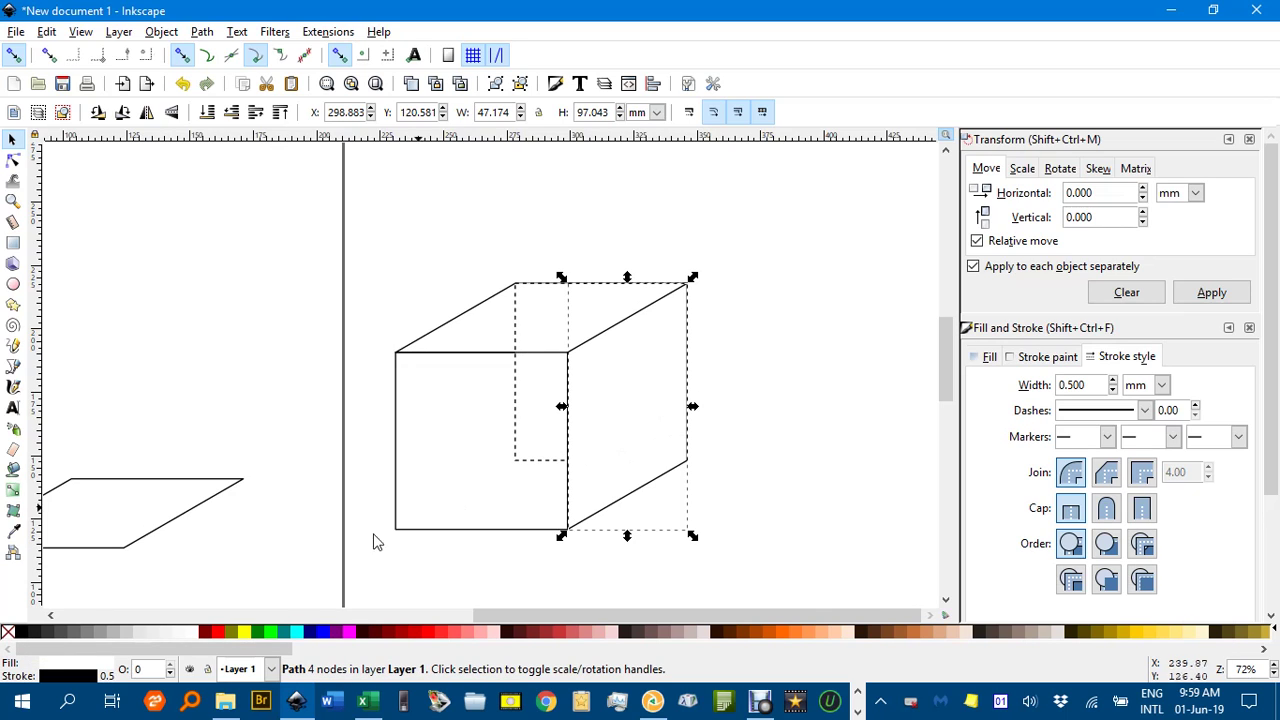
click(7, 634)
click(309, 317)
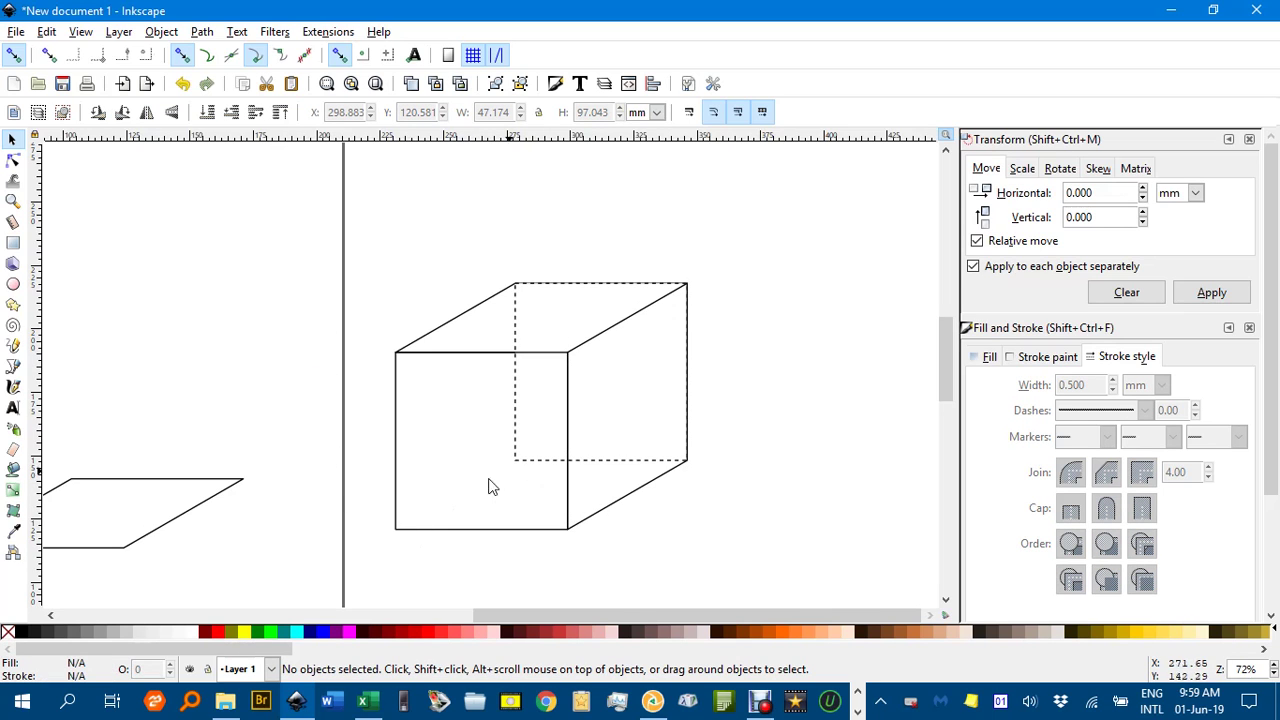
Step: Snap the spare parallelogram onto the cube's hidden left side with a dashed outline
drag(302, 420, 487, 370)
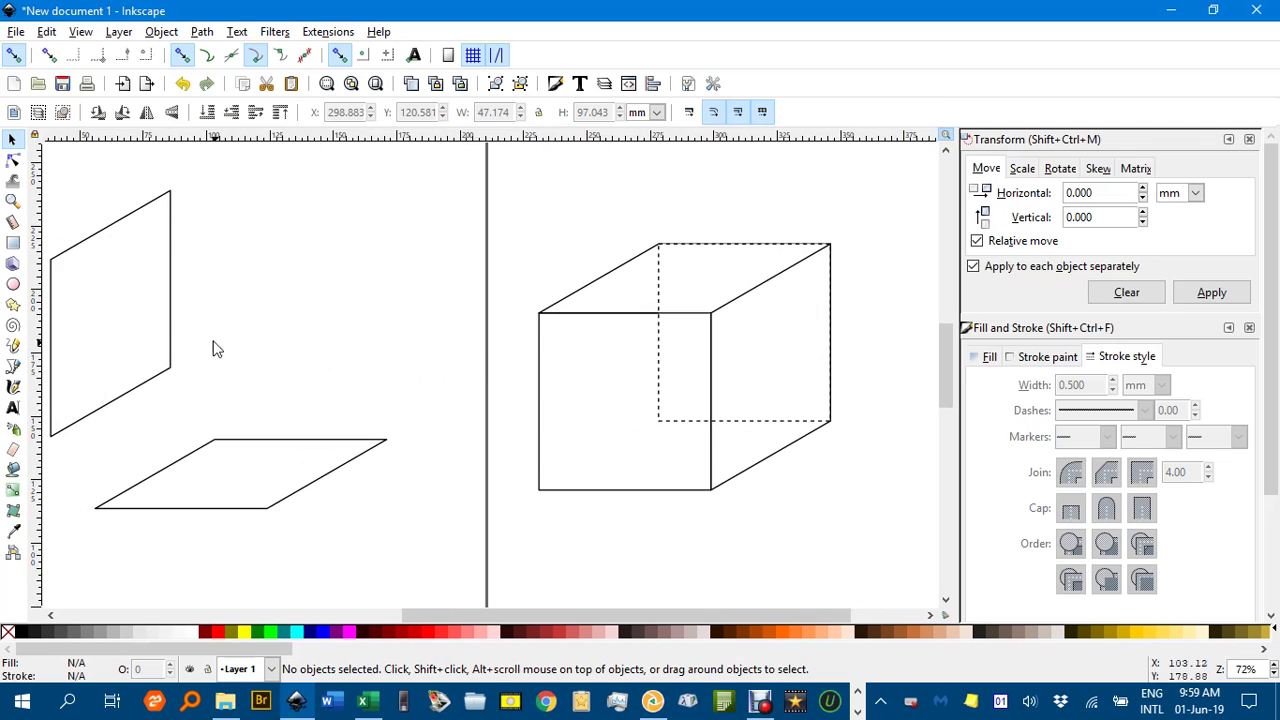
drag(172, 336, 670, 395)
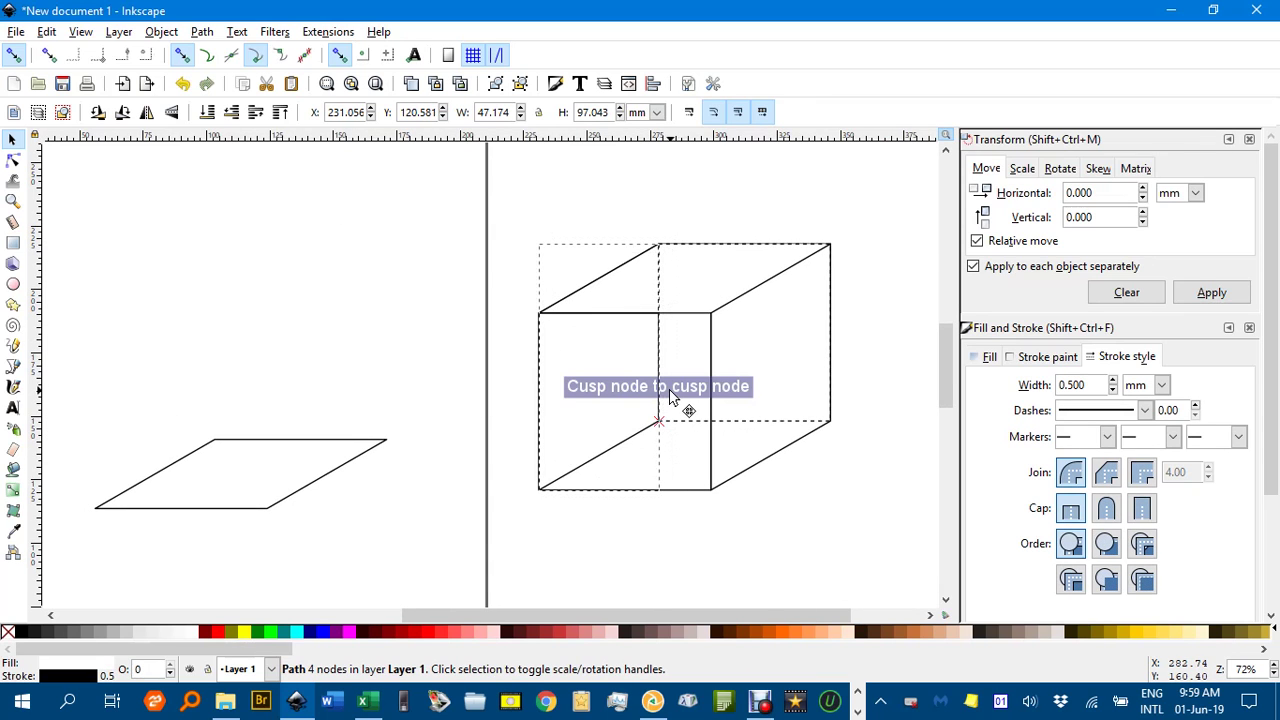
drag(670, 395, 668, 396)
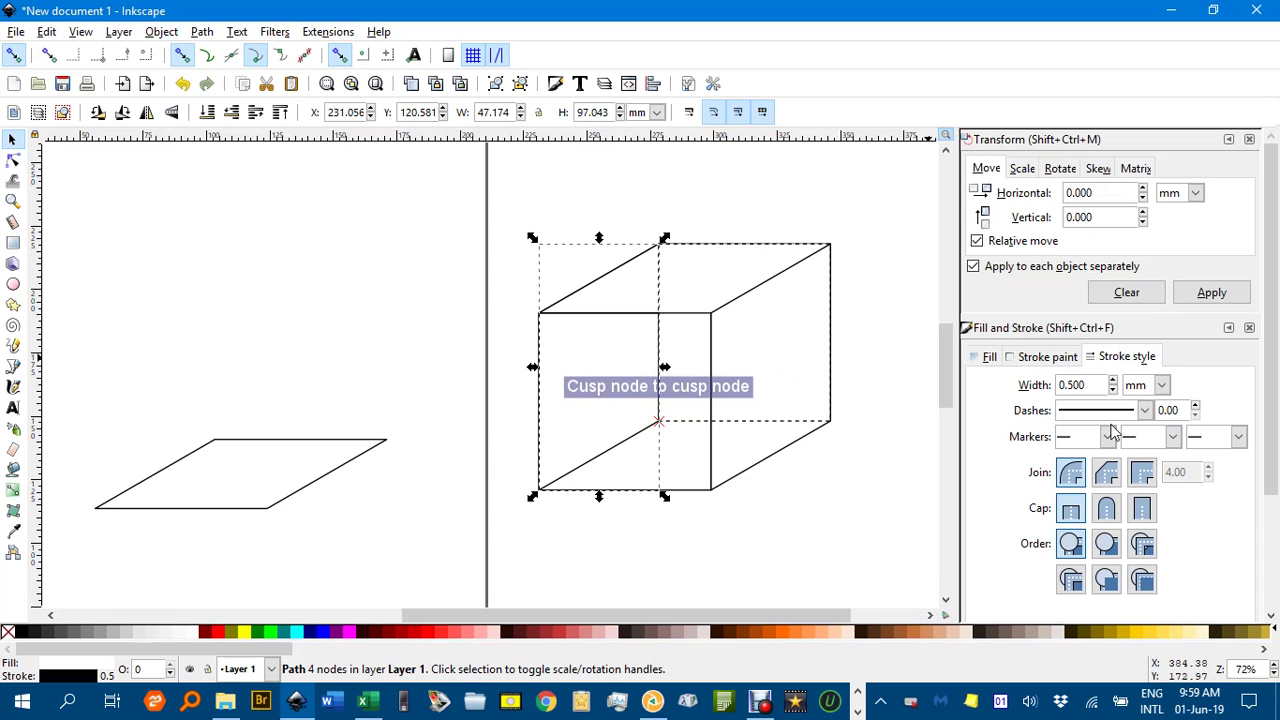
click(1144, 410)
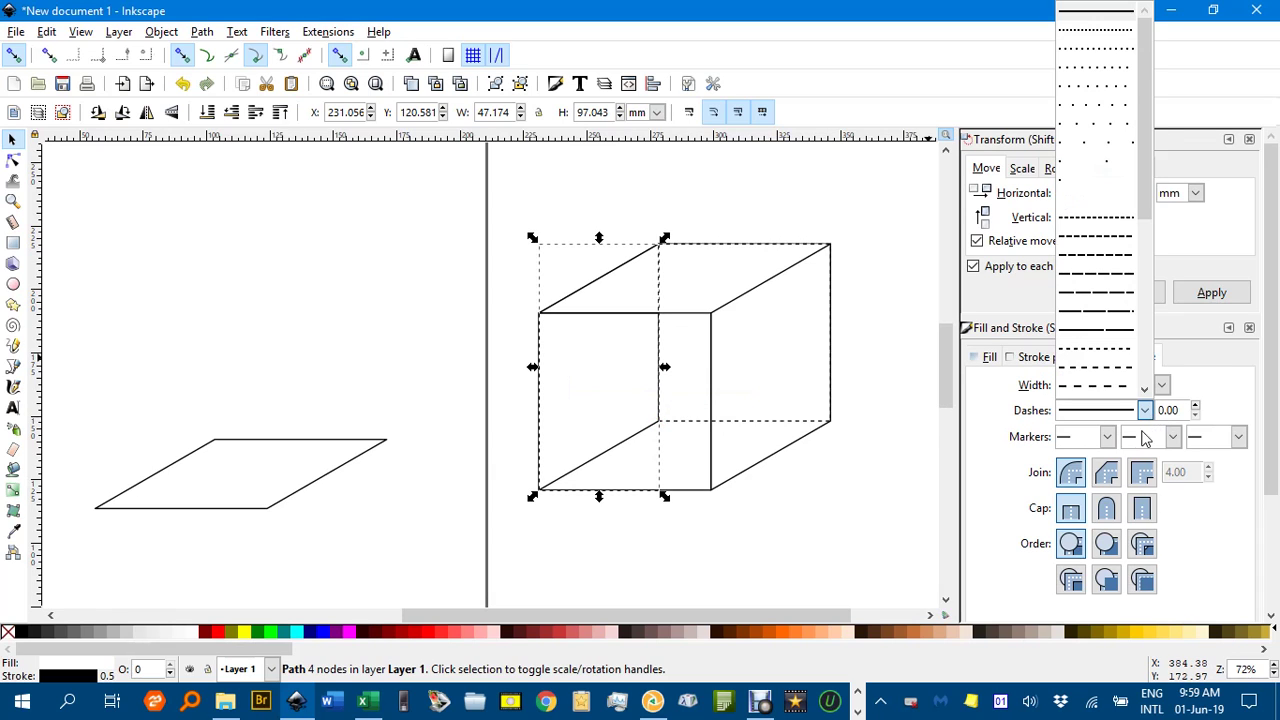
click(1110, 368)
click(374, 223)
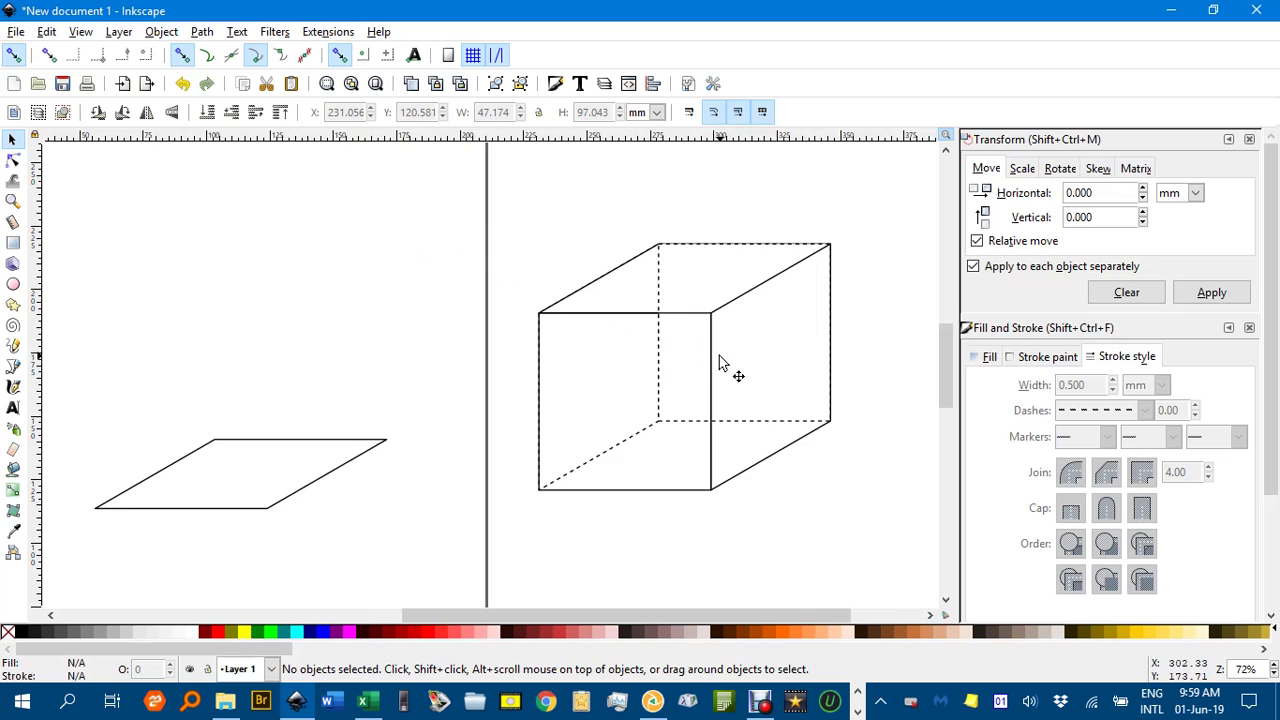
scroll(720, 363, right, 3)
Step: Zoom in and re-snap the dashed back face to the cube's corners
mouse_move(372, 211)
mouse_down()
mouse_move(702, 342)
mouse_move(849, 522)
mouse_up()
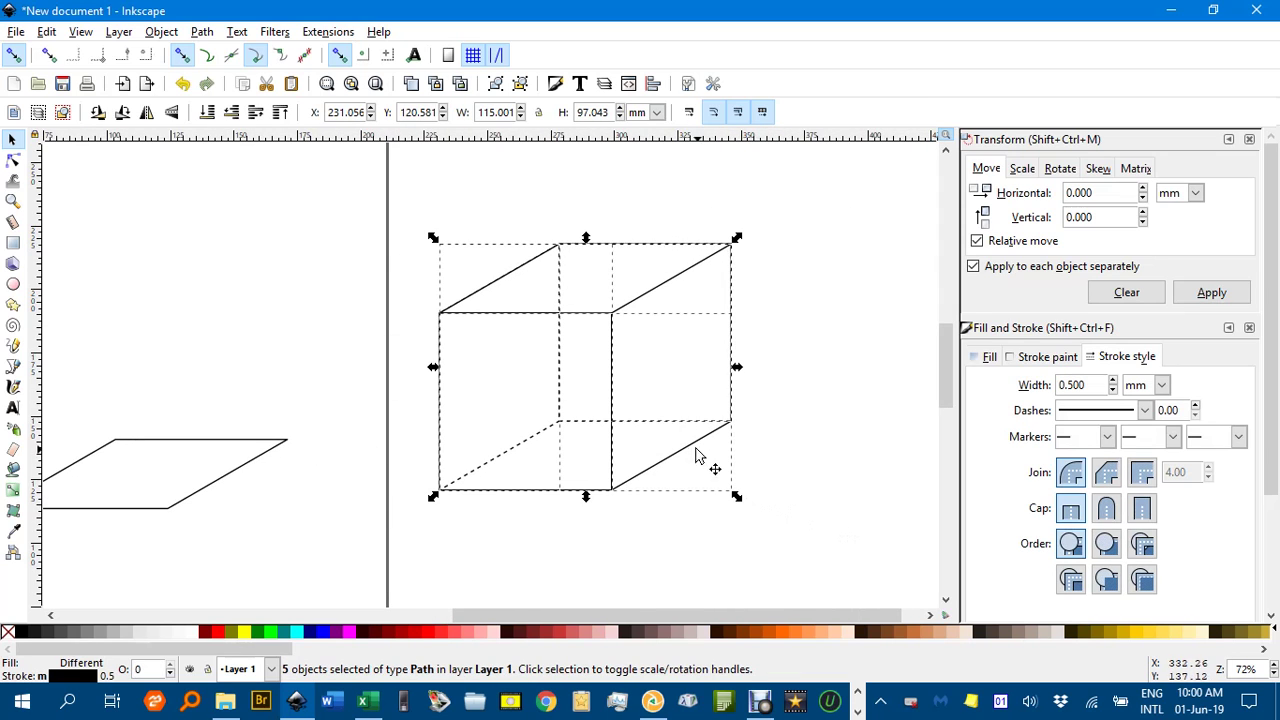
click(476, 274)
scroll(530, 280, up, 2)
scroll(530, 378, up, 2)
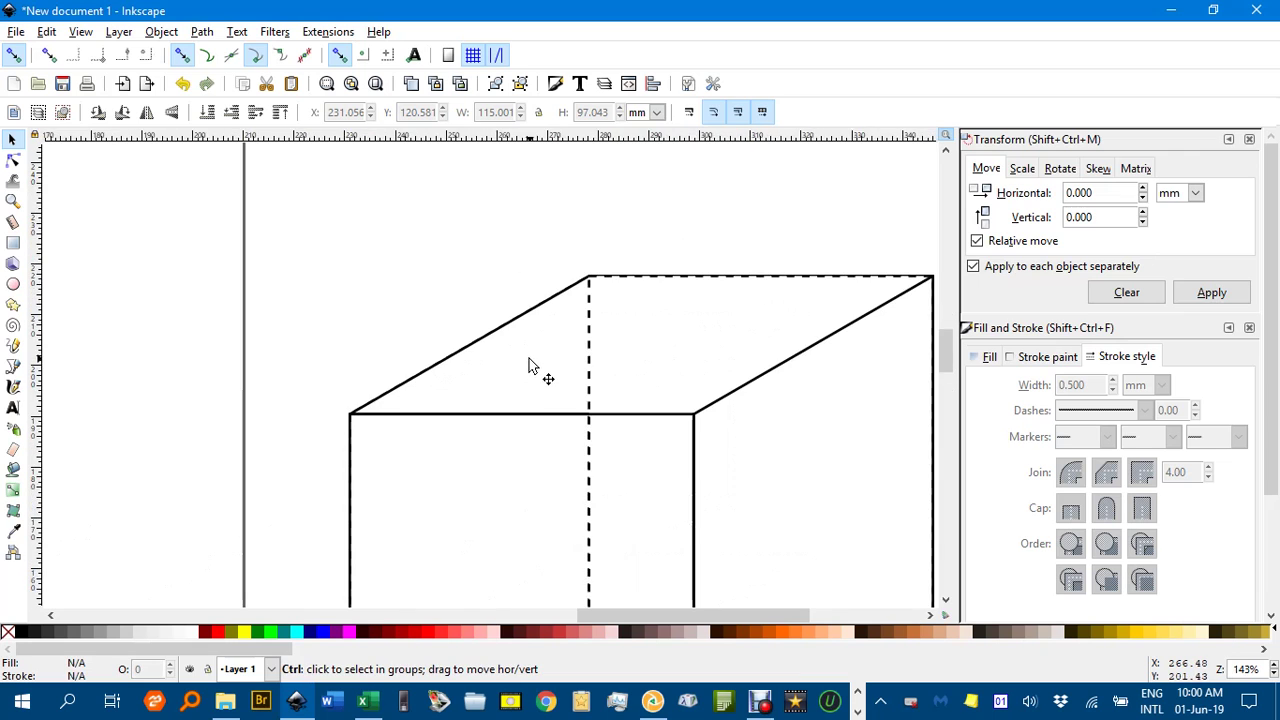
scroll(528, 366, up, 1)
scroll(540, 300, right, 1)
scroll(560, 283, right, 2)
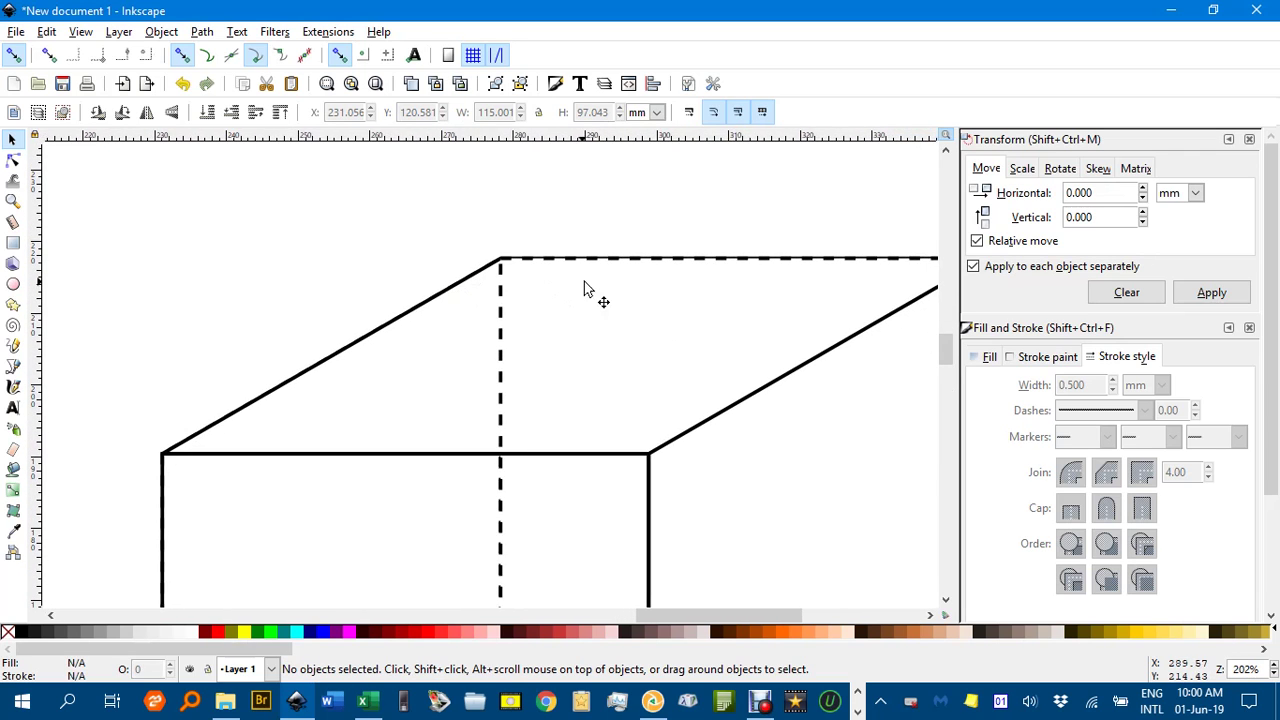
scroll(500, 285, right, 3)
click(548, 260)
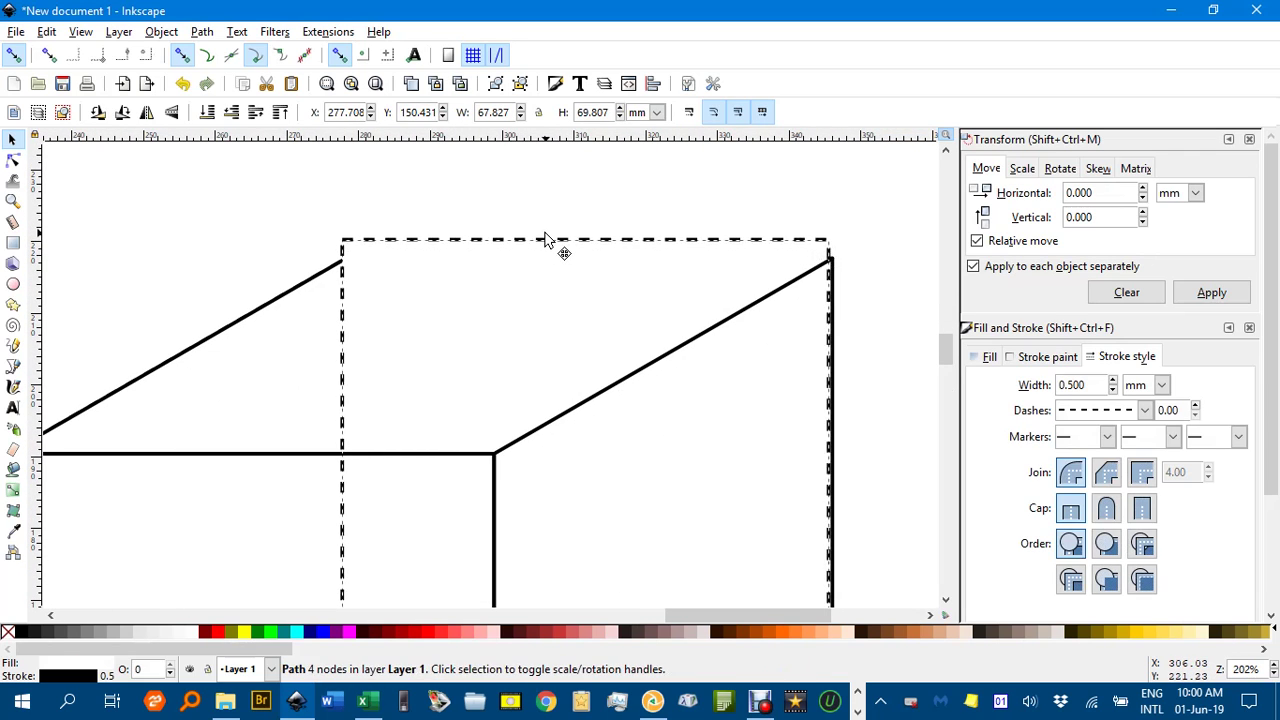
mouse_move(548, 262)
mouse_down()
mouse_move(546, 292)
mouse_move(550, 271)
mouse_up()
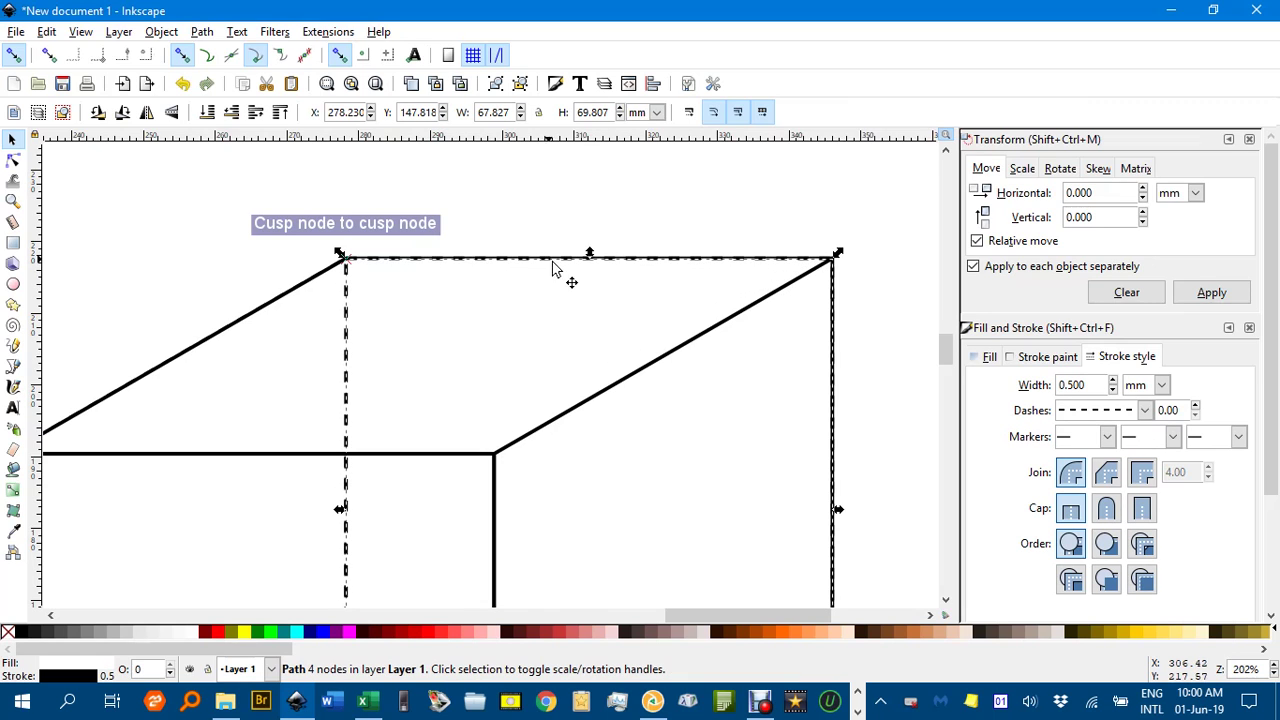
key(Escape)
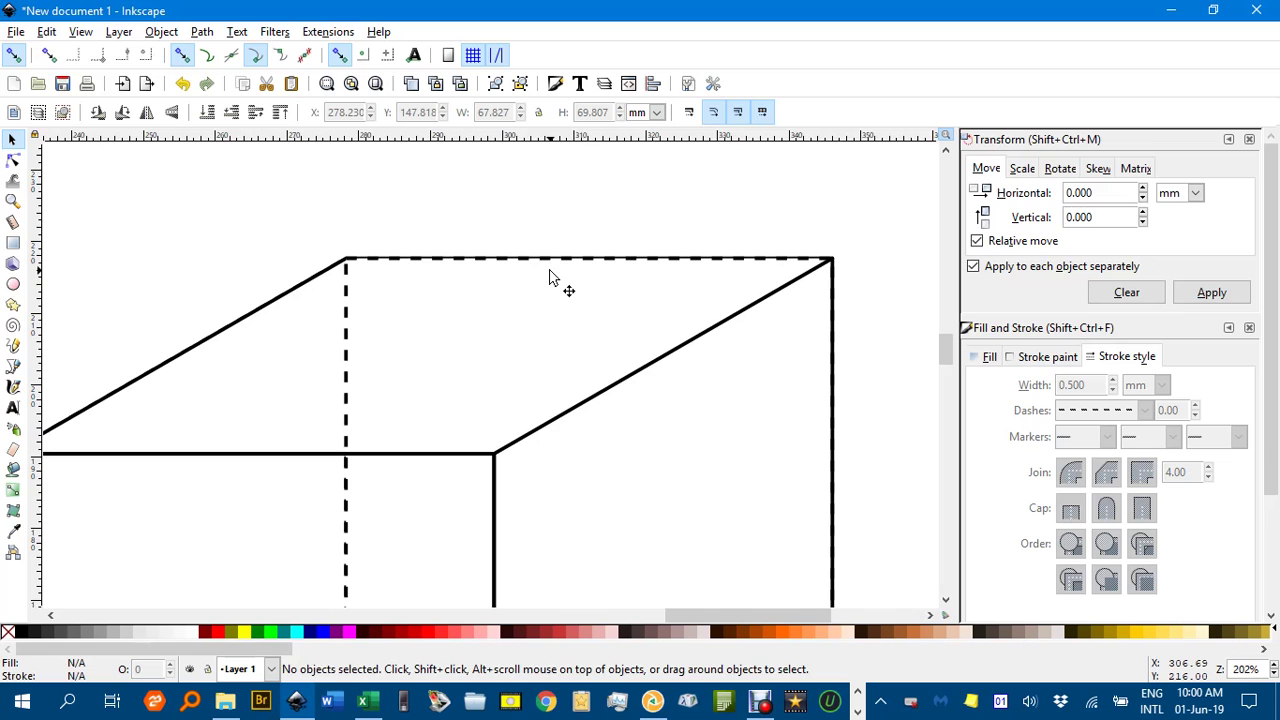
Step: Set the dashed back face's fill to None and zoom out to check the box
ctrl+scroll(536, 272, up, 2)
click(543, 248)
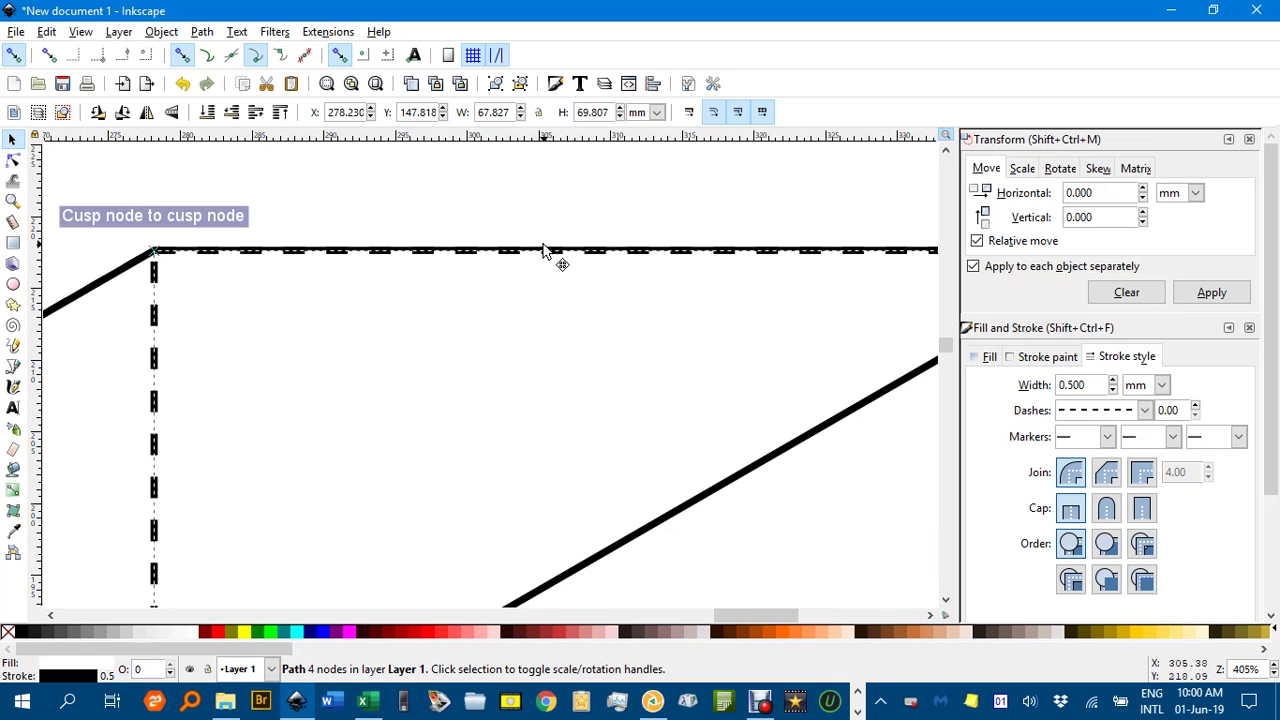
ctrl+scroll(540, 263, down, 1)
ctrl+scroll(532, 265, down, 1)
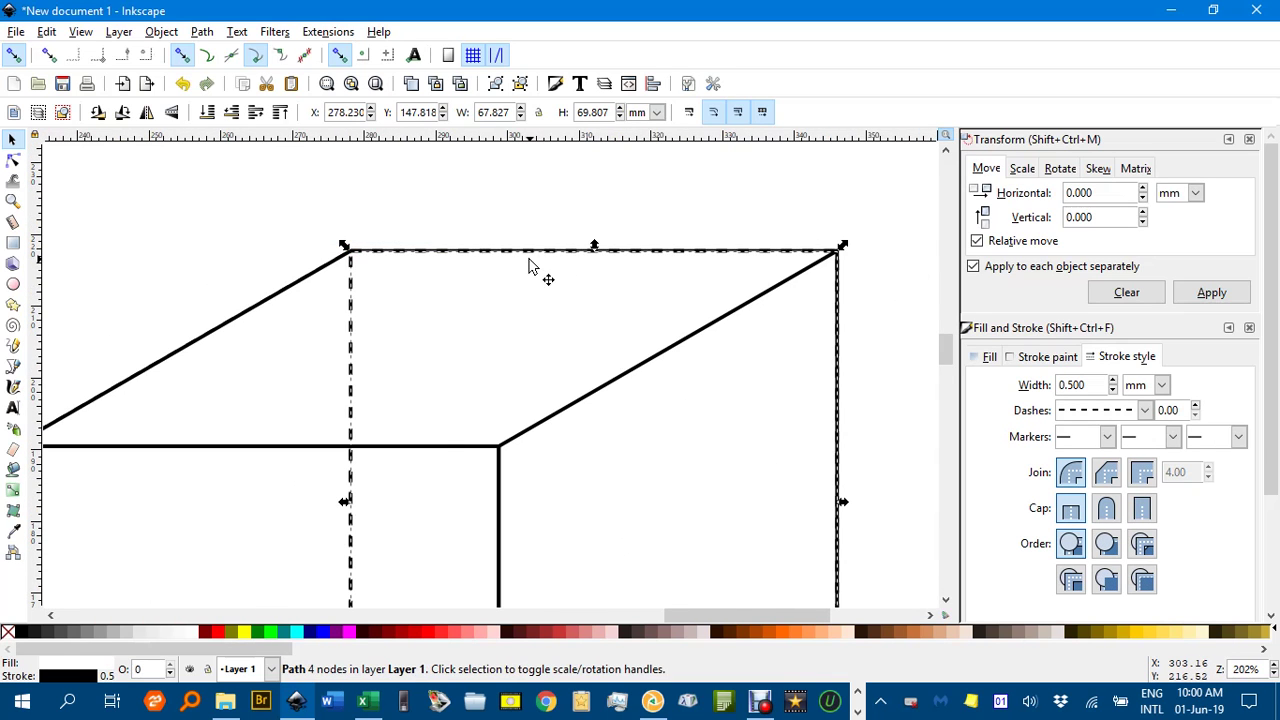
click(8, 632)
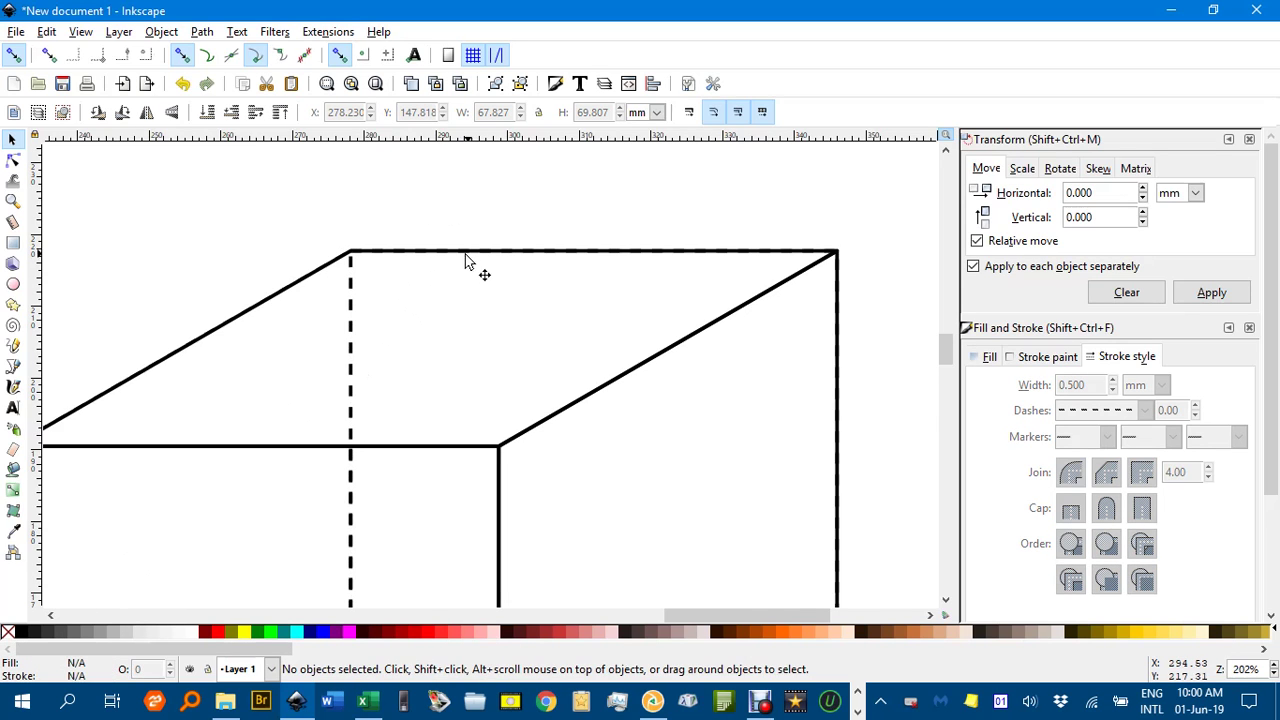
scroll(463, 262, up, 2)
scroll(462, 262, down, 1)
scroll(461, 263, down, 1)
scroll(492, 263, up, 3)
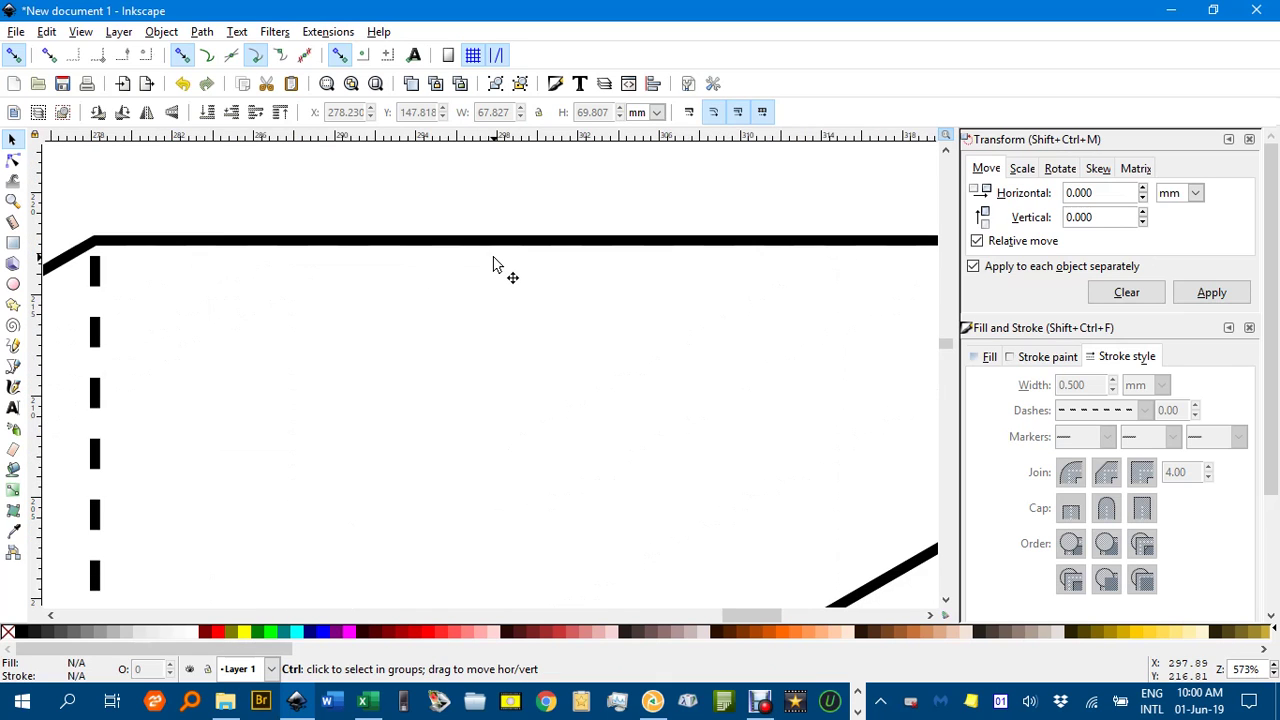
scroll(492, 263, up, 1)
scroll(494, 263, down, 3)
scroll(496, 263, down, 2)
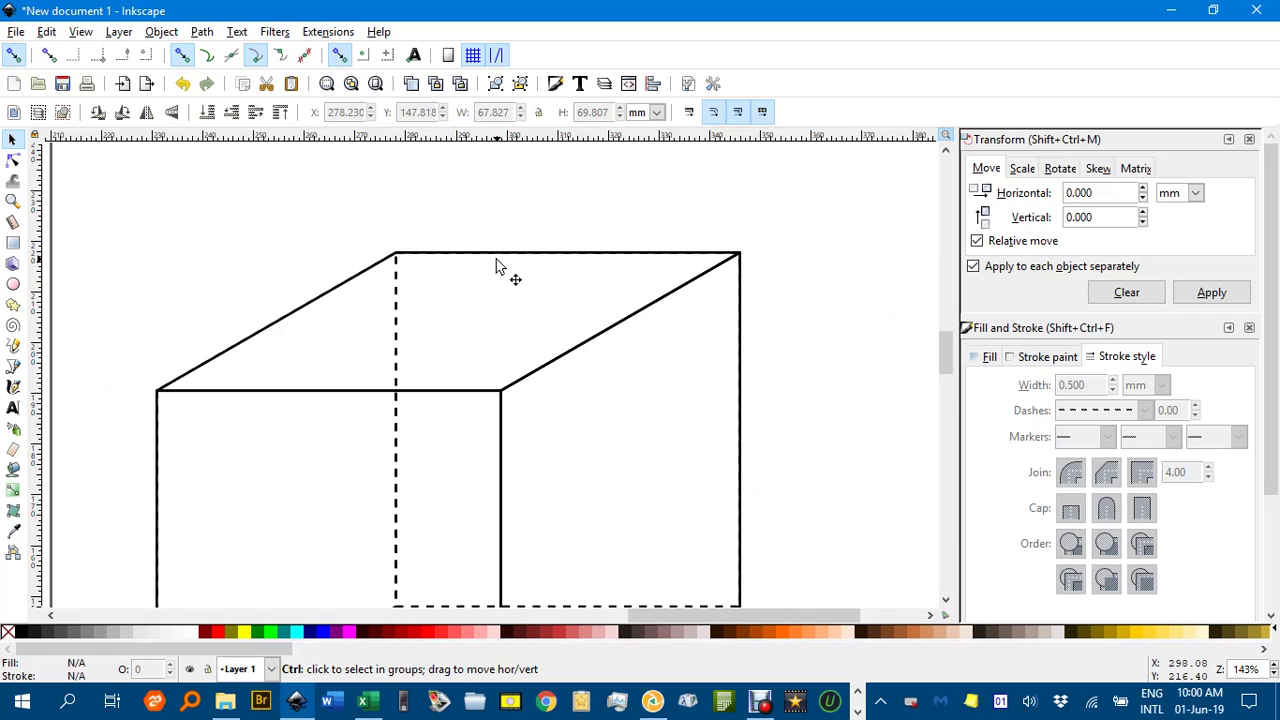
scroll(497, 263, down, 1)
mouse_move(497, 288)
mouse_down()
mouse_move(534, 242)
mouse_move(576, 231)
mouse_up()
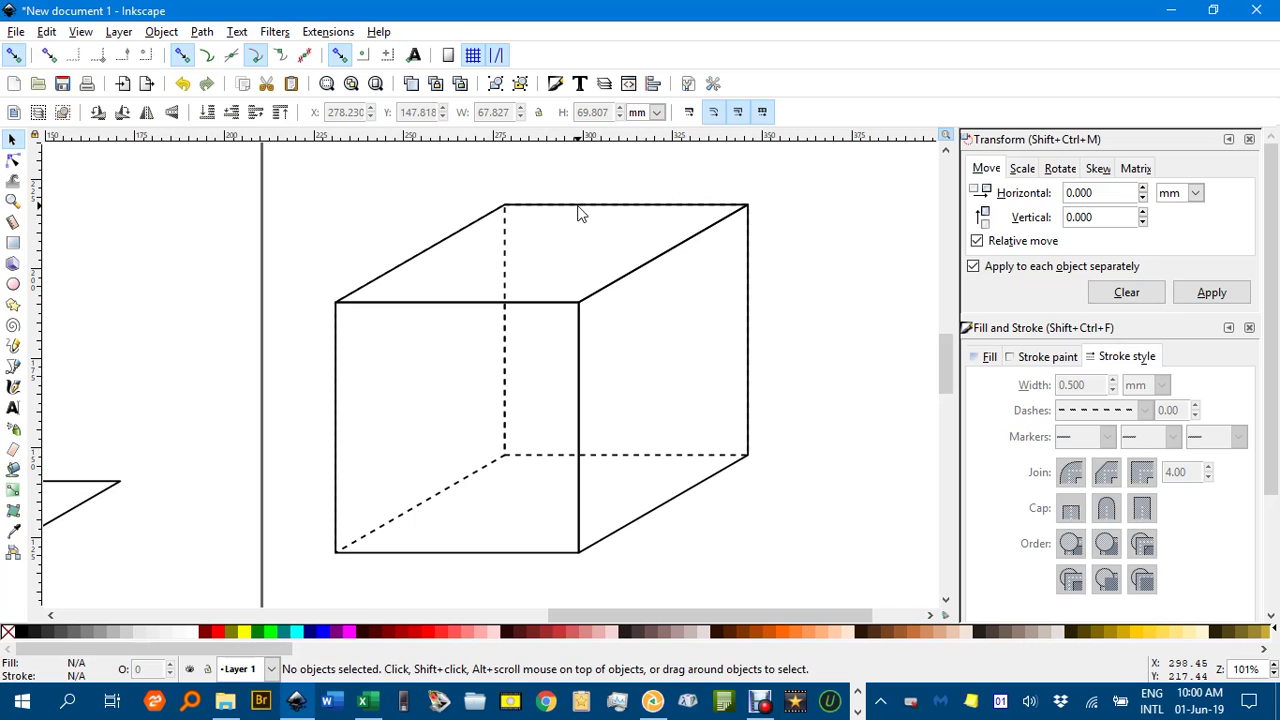
Step: Make the dashed back-edge path's stroke thinner and reselect it
click(507, 240)
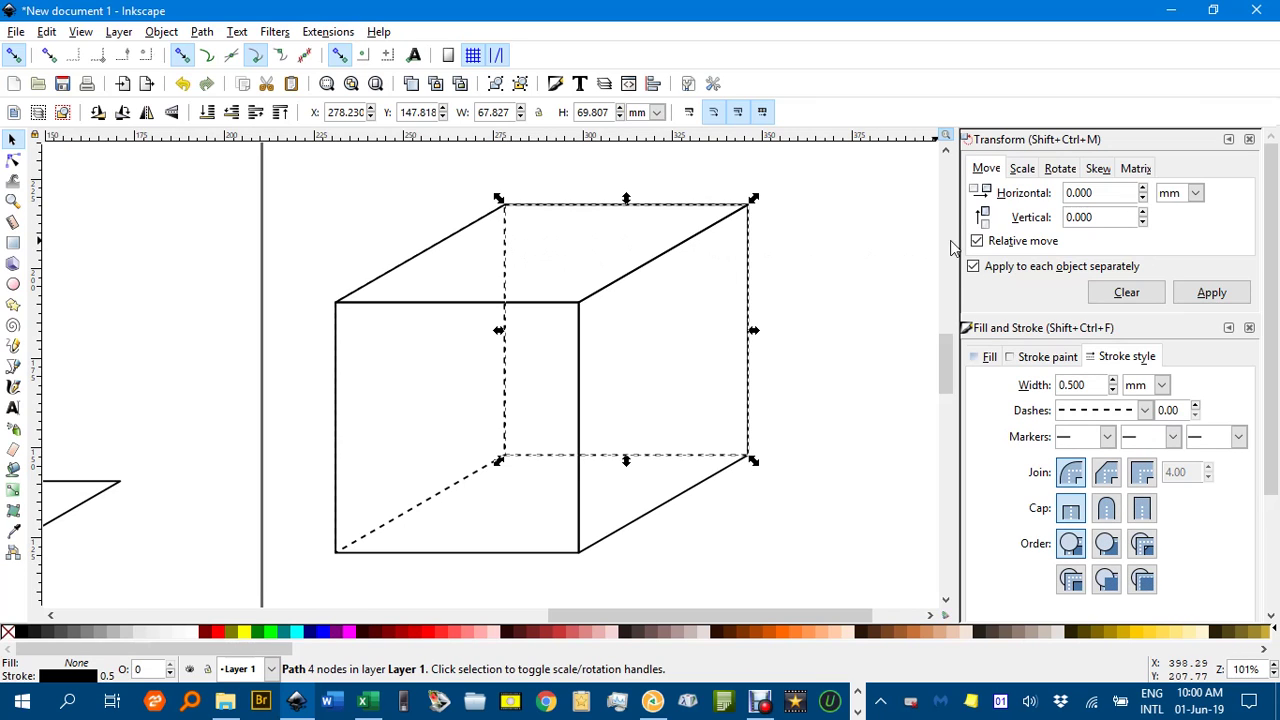
click(1112, 389)
click(790, 272)
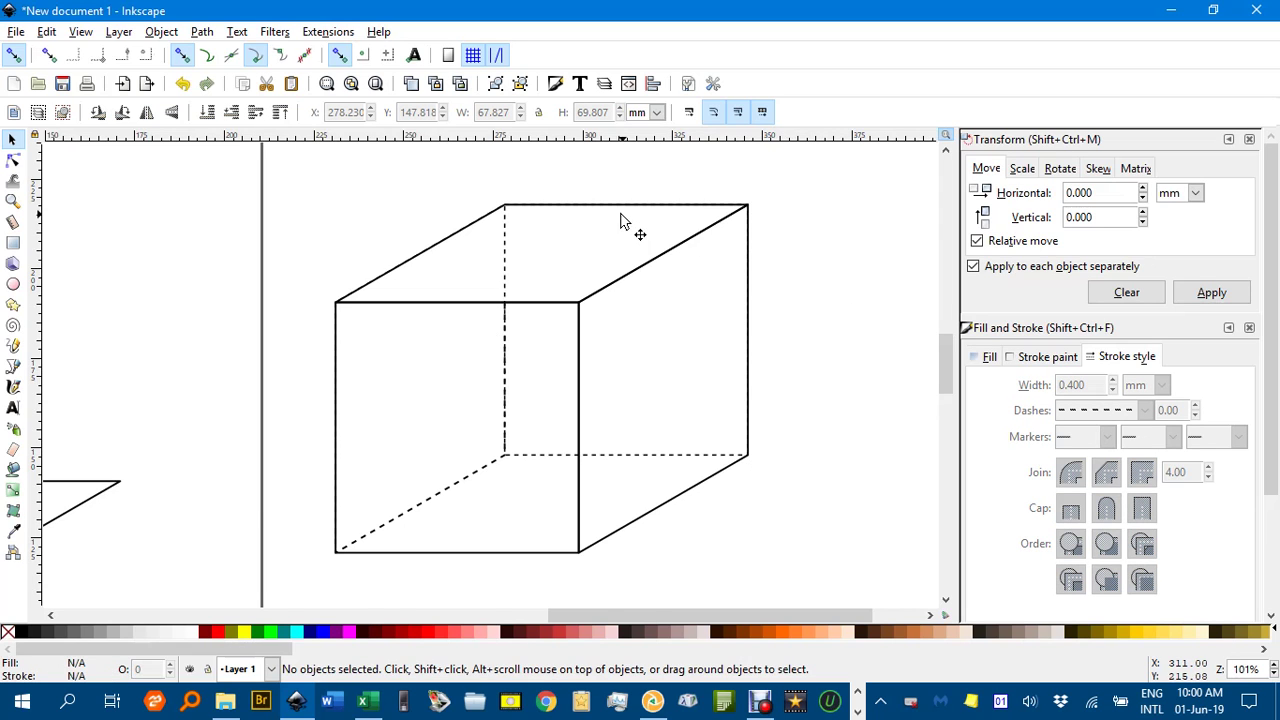
scroll(623, 223, up, 1)
scroll(607, 215, down, 1)
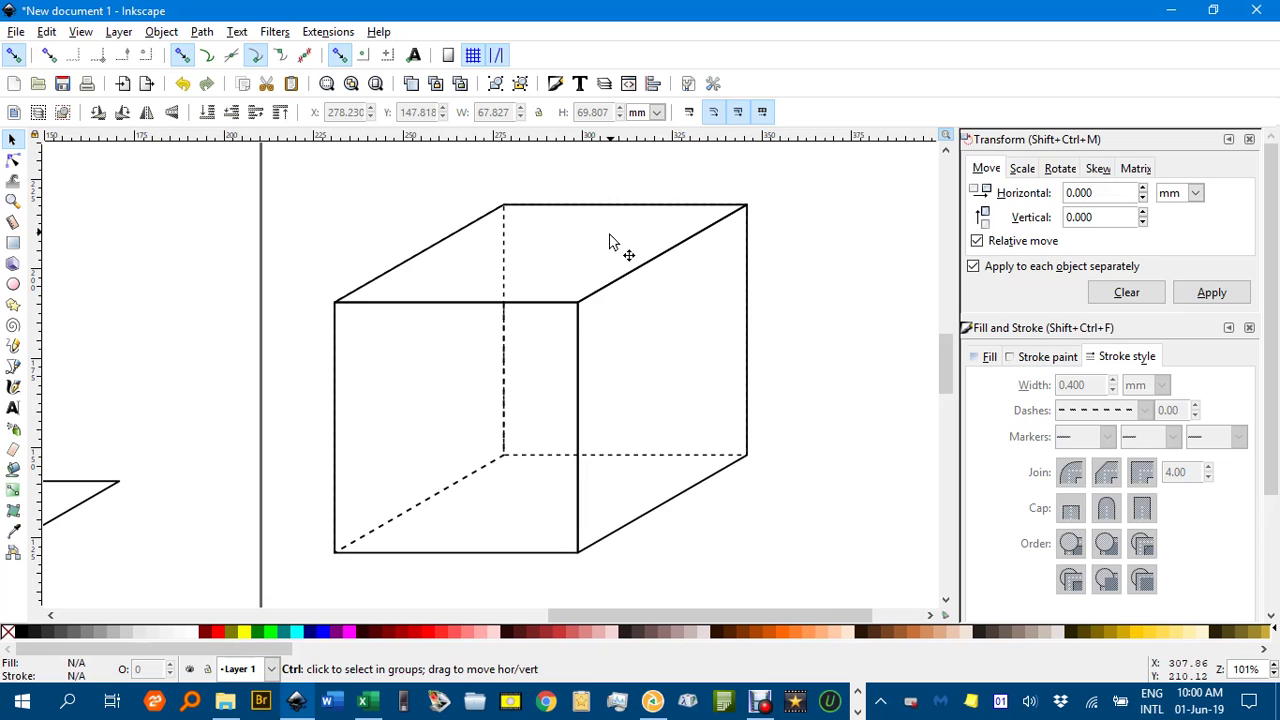
scroll(591, 286, left, 2)
click(548, 266)
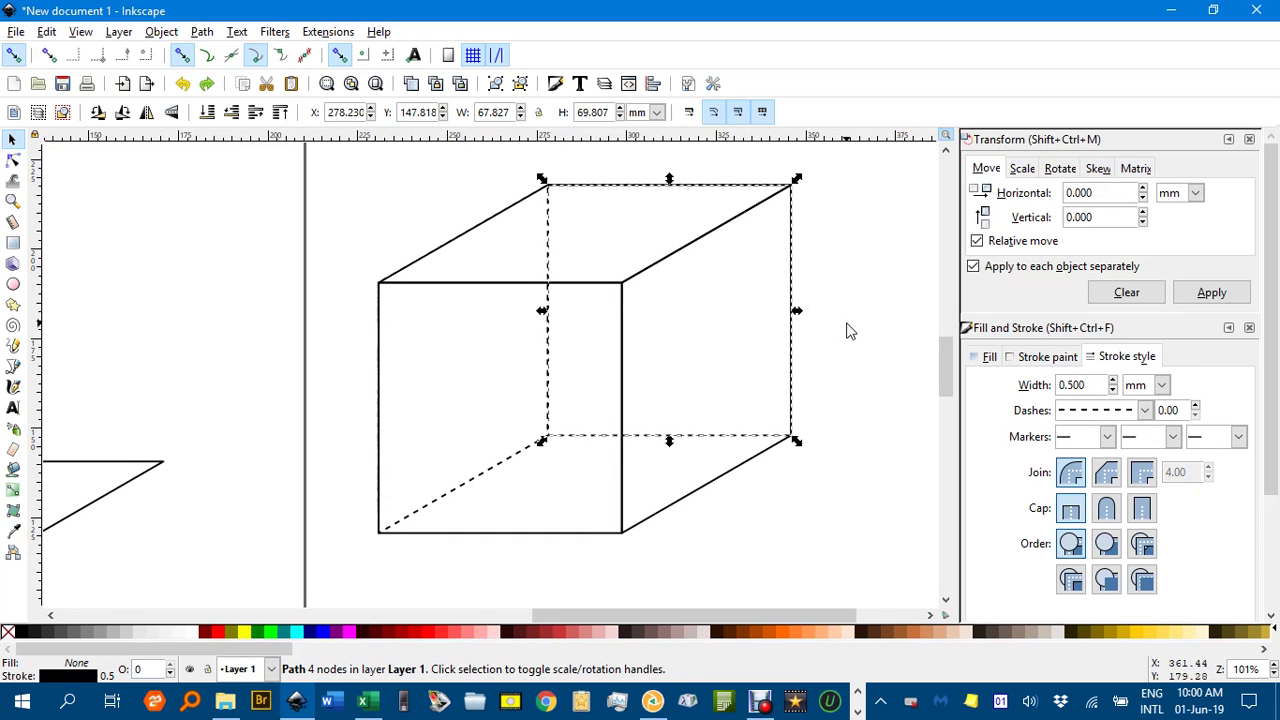
click(441, 212)
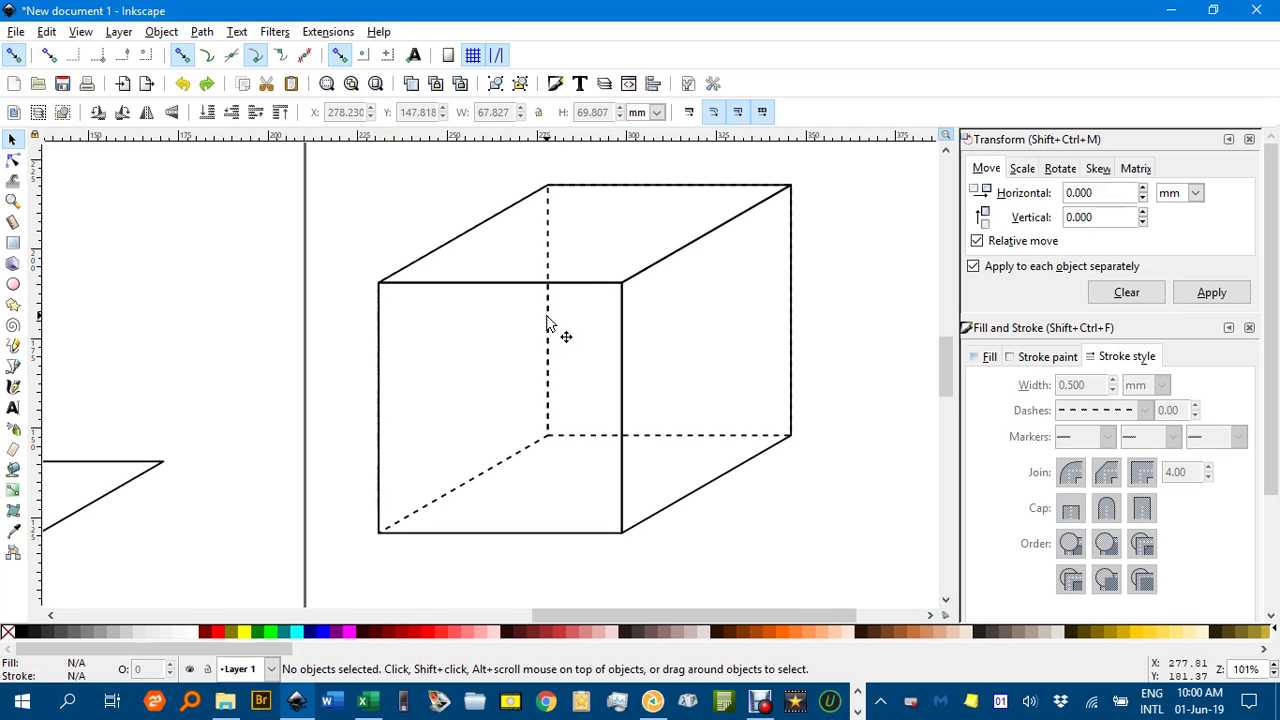
click(547, 240)
Step: Delete the old dashed back-edge path and move the face outline down to the cube's bottom
key(Escape)
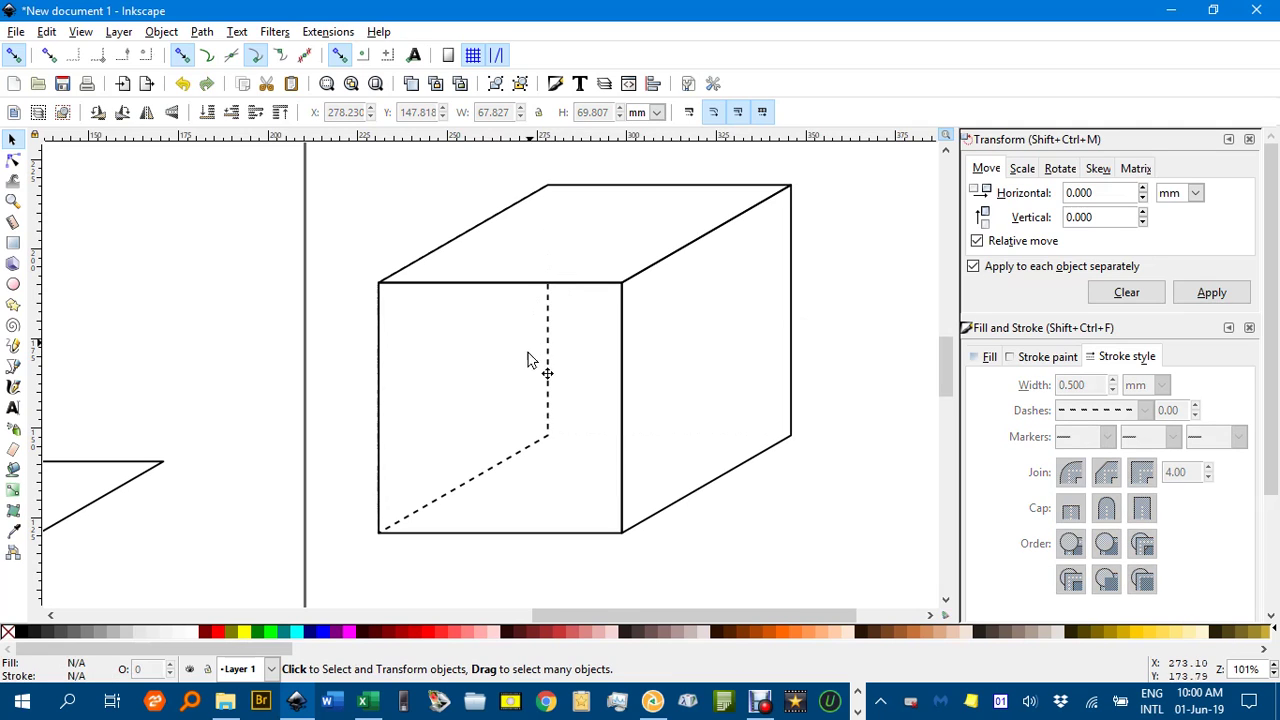
click(547, 392)
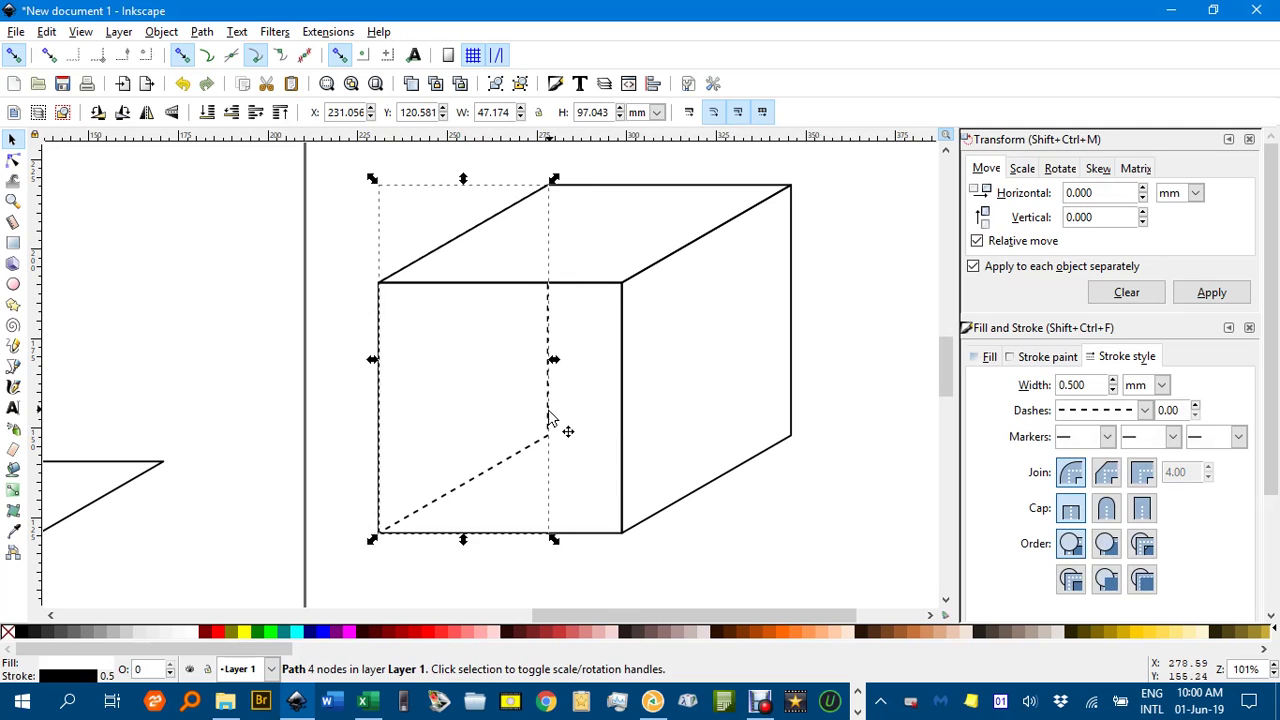
key(Delete)
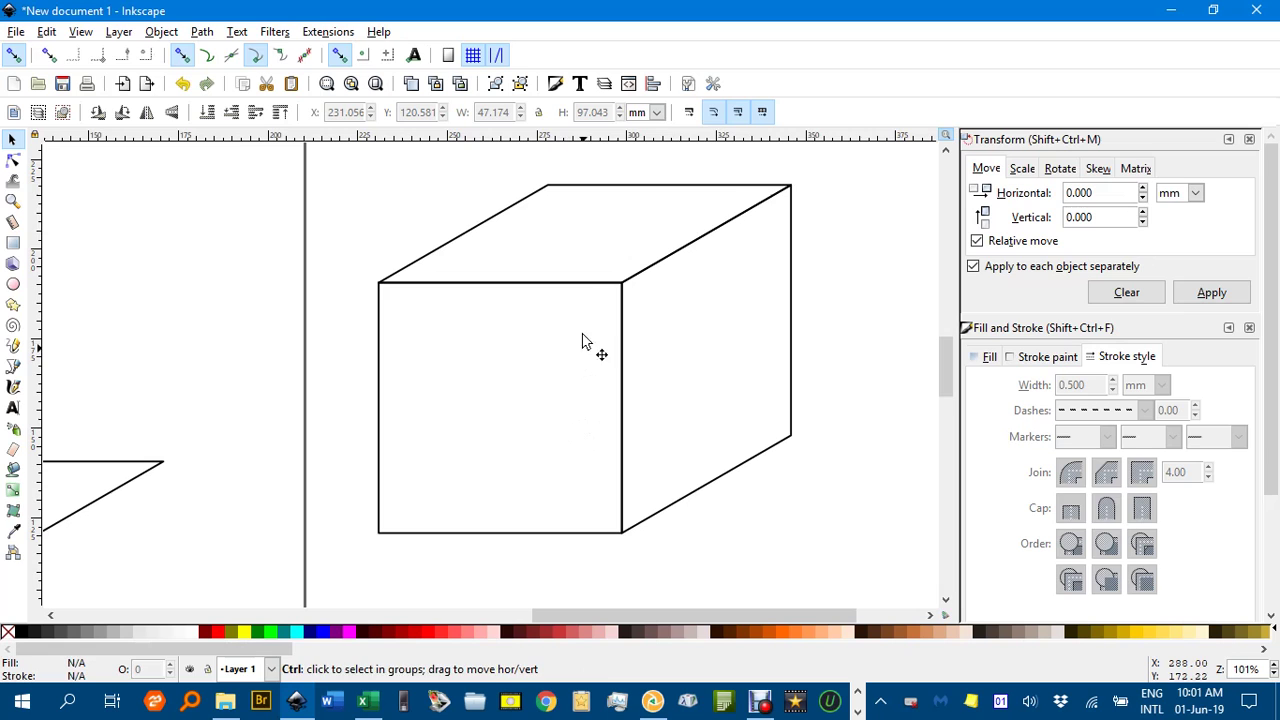
click(587, 192)
drag(587, 192, 597, 452)
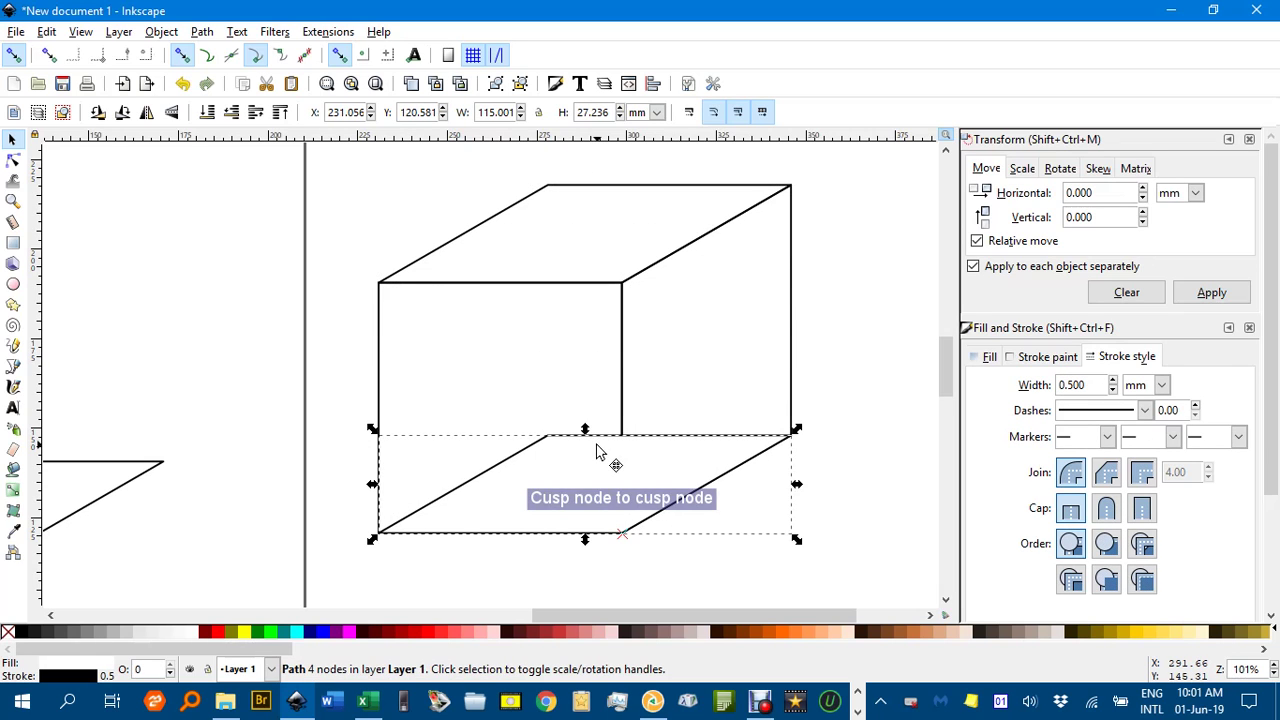
Step: Draw a dashed straight line for the box's back vertical edge
key(b)
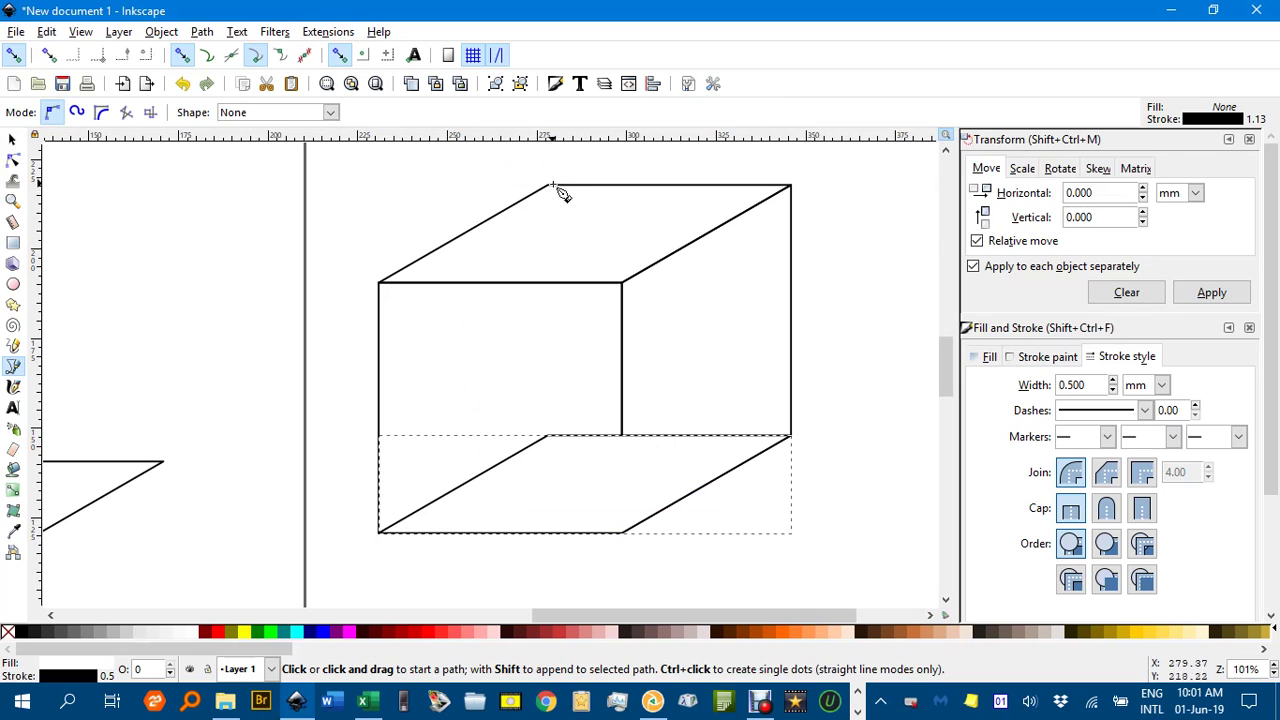
click(548, 186)
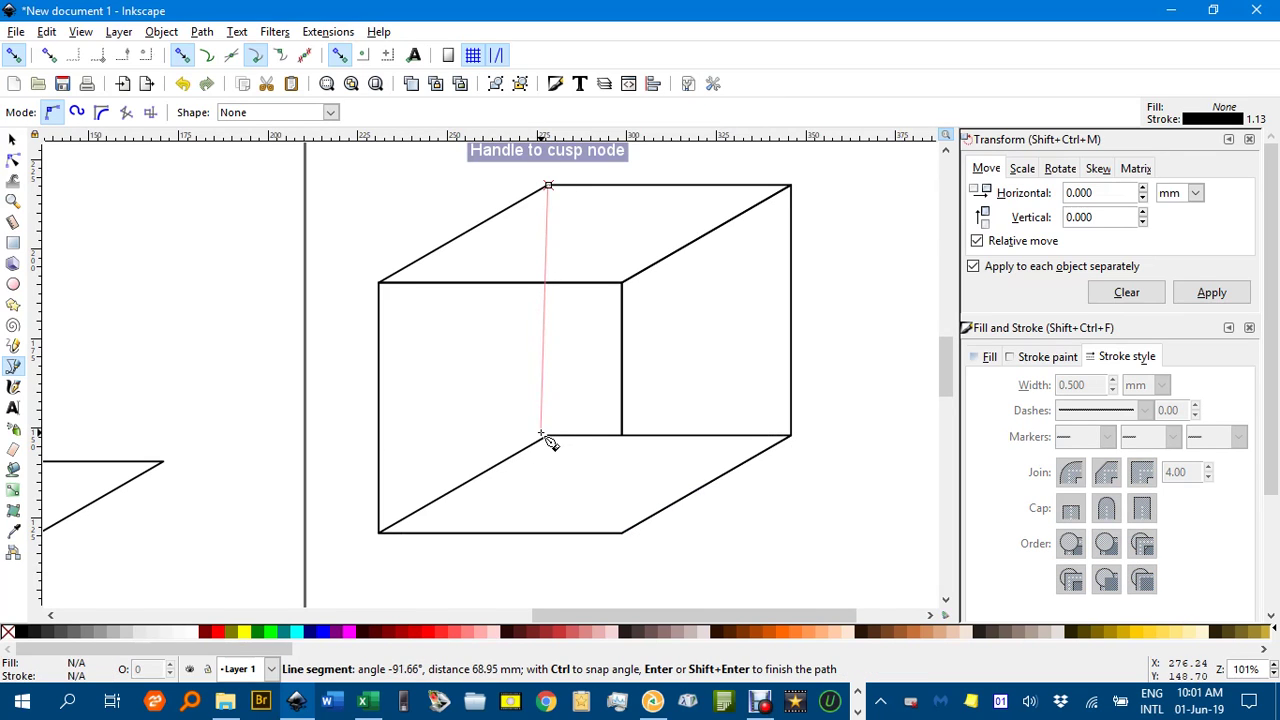
double_click(548, 435)
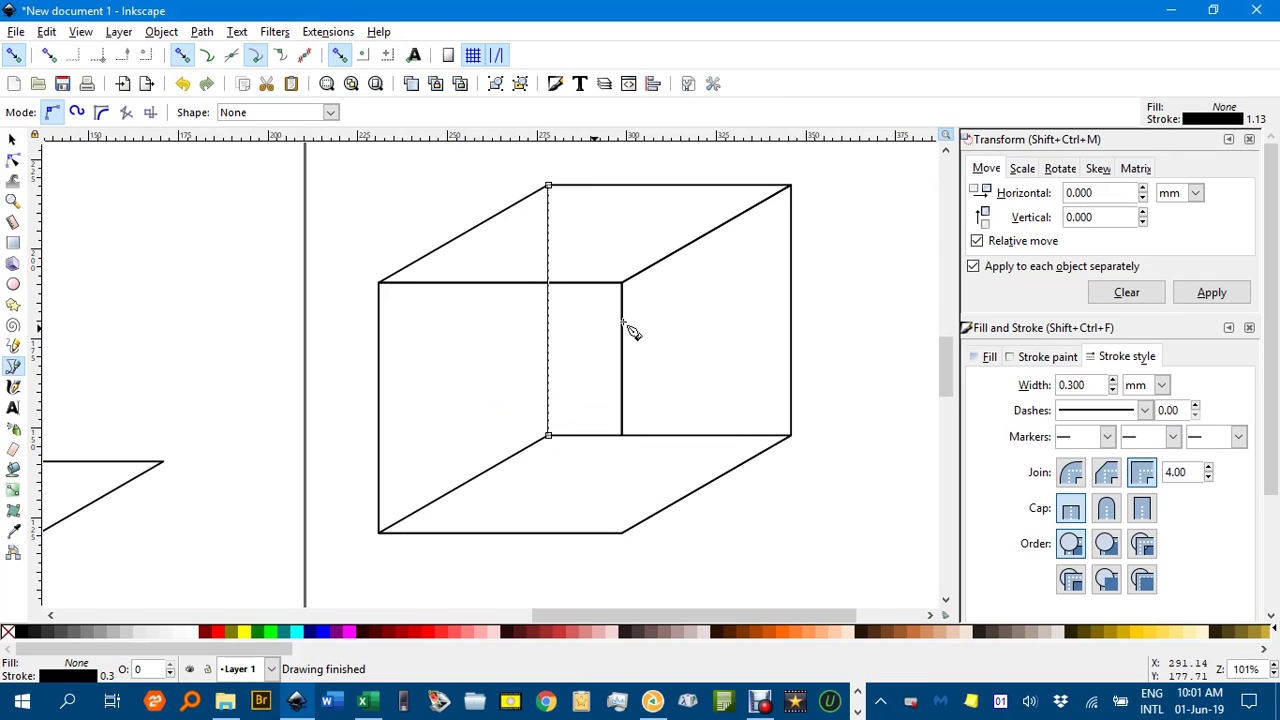
click(1144, 410)
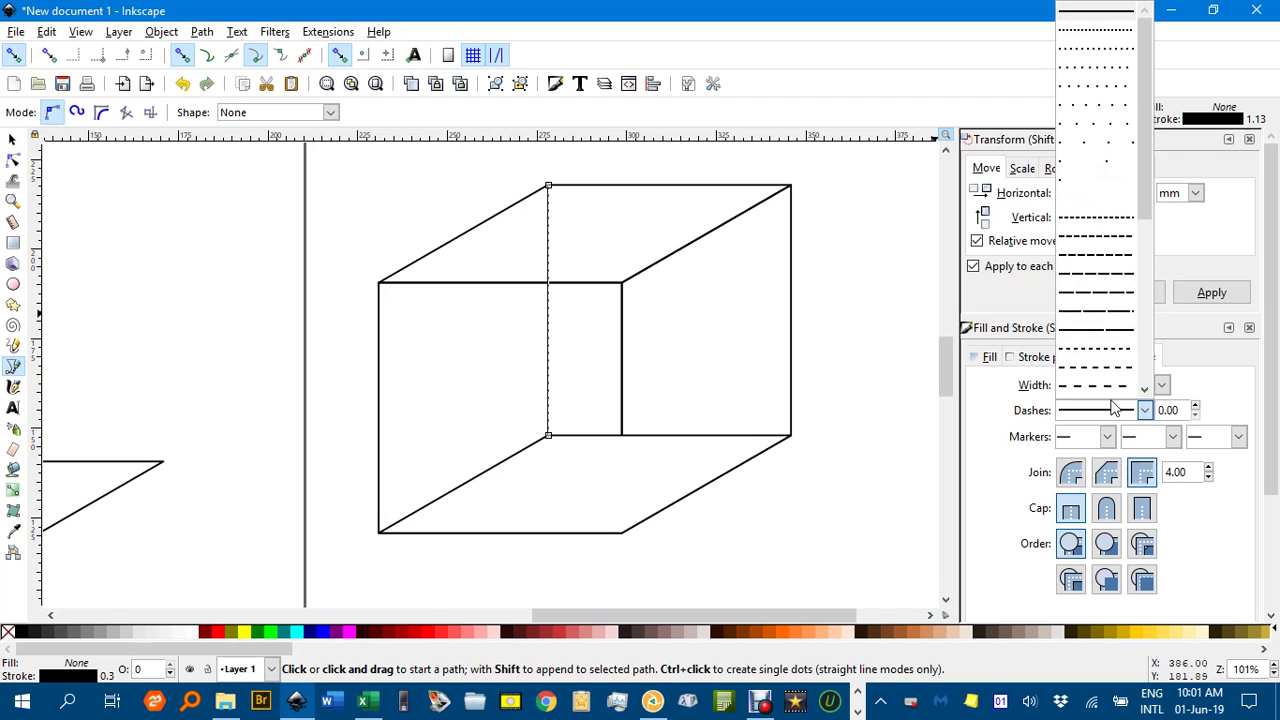
click(1113, 377)
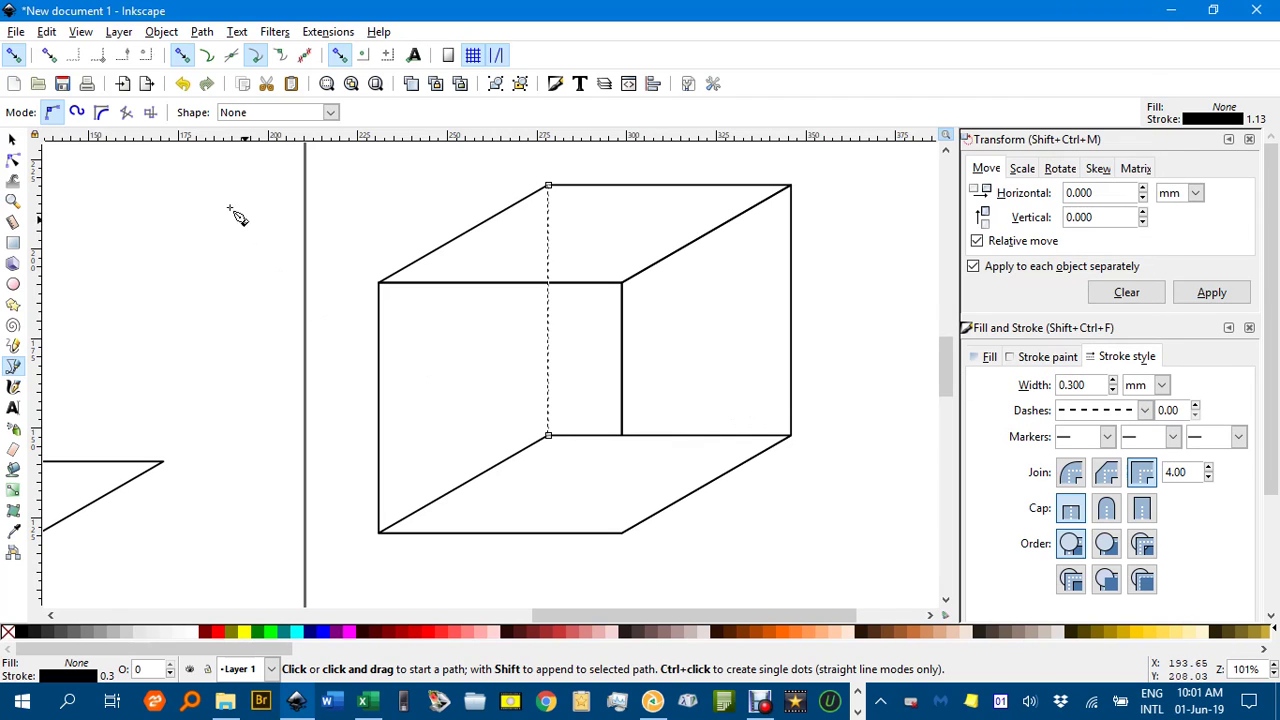
Step: Move the spare bottom face outline aside and draw the dashed hidden bottom-edge line
click(13, 140)
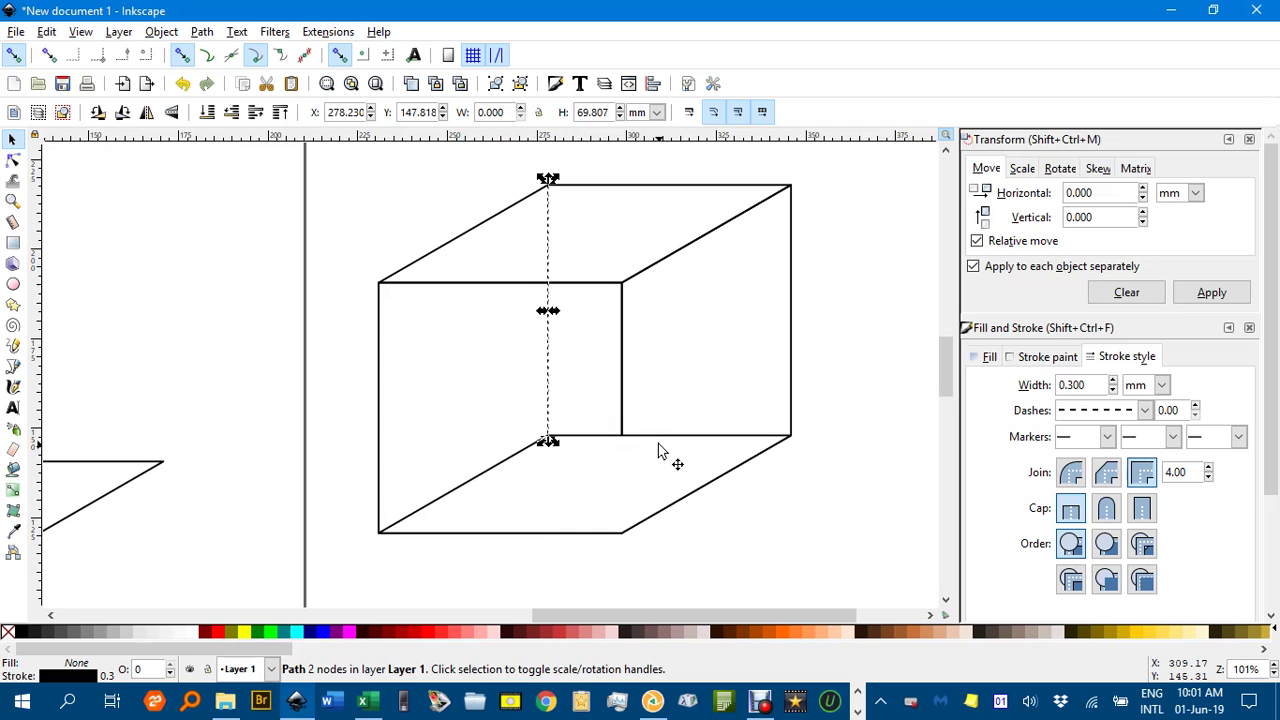
mouse_move(655, 437)
mouse_down()
mouse_move(476, 447)
mouse_move(130, 350)
mouse_up()
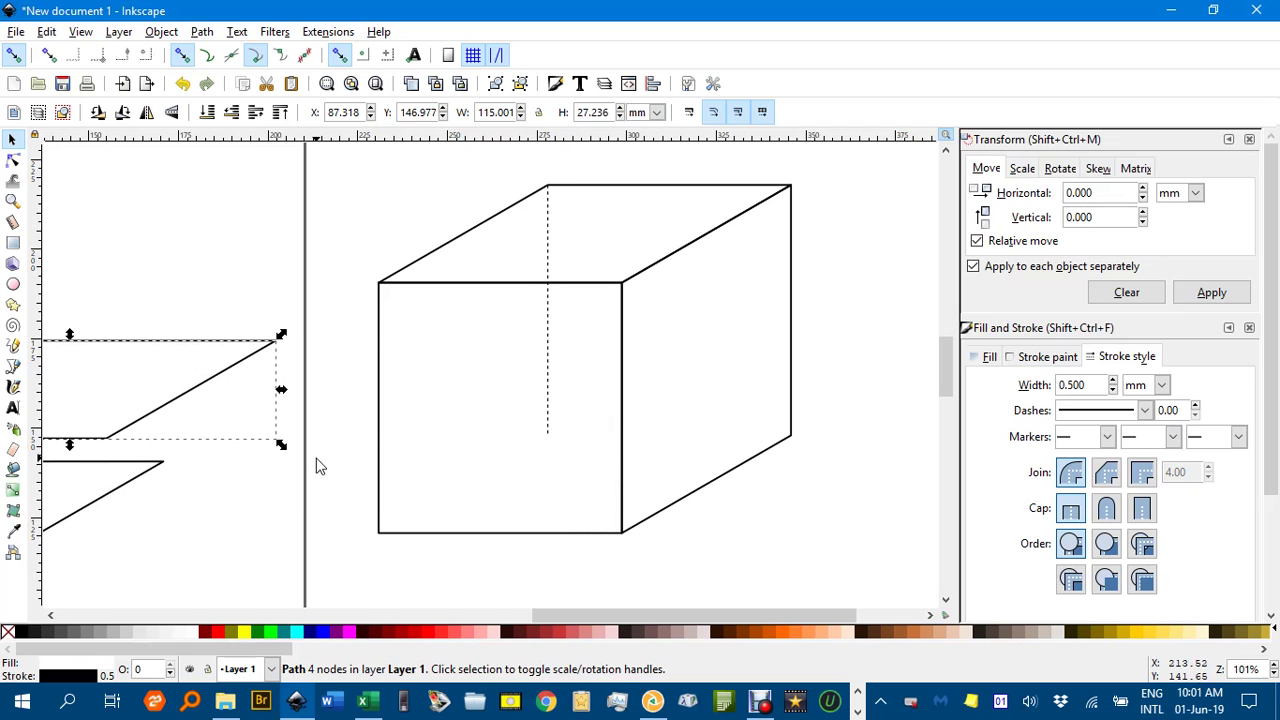
key(b)
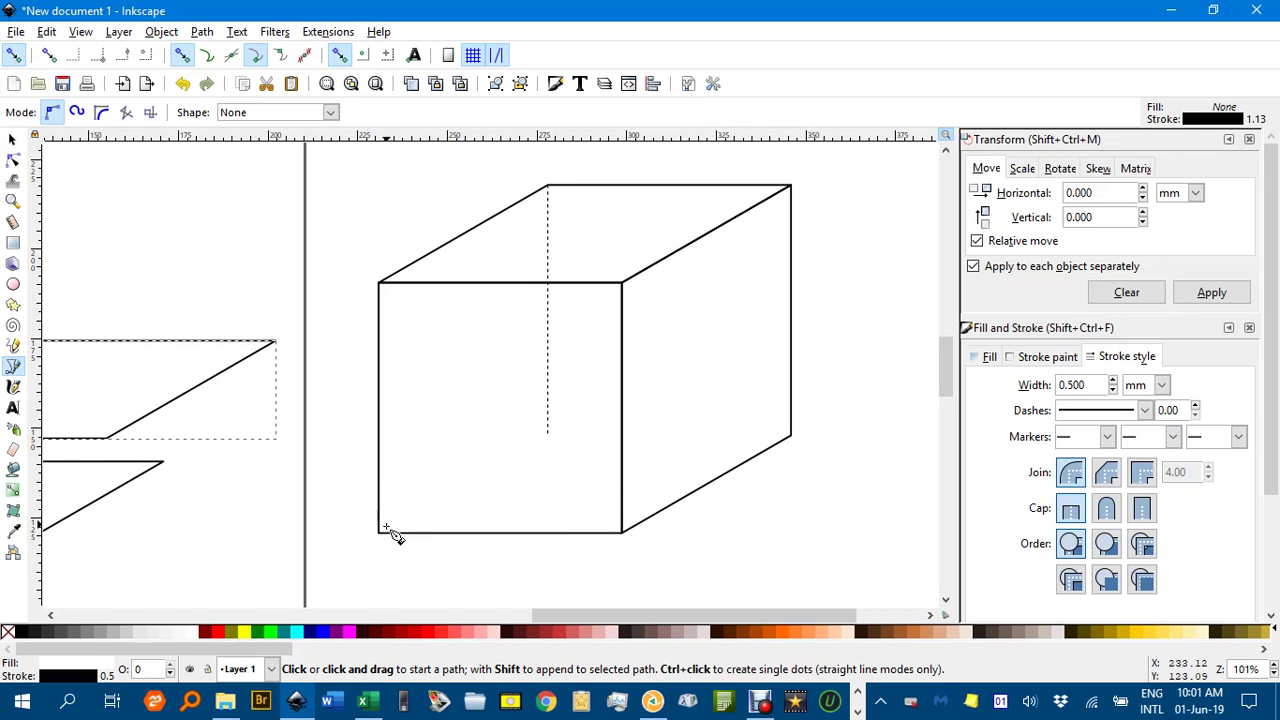
click(380, 532)
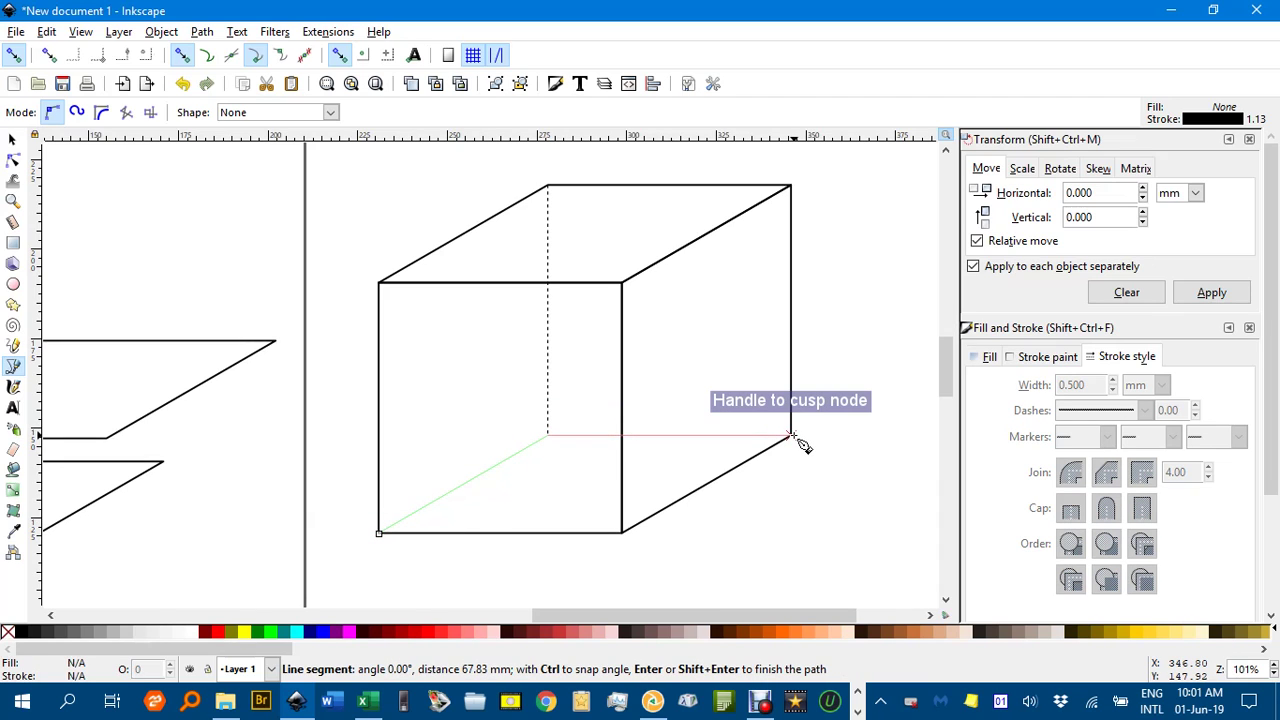
key(Return)
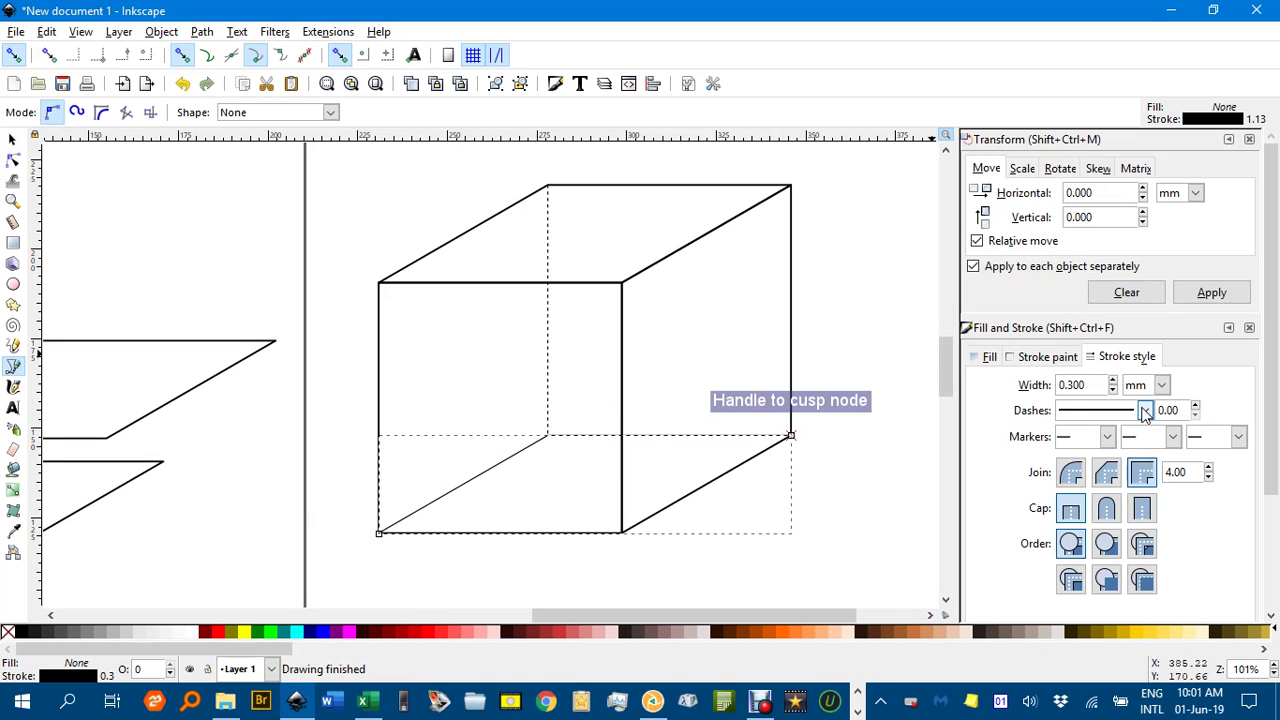
click(1144, 410)
click(1092, 370)
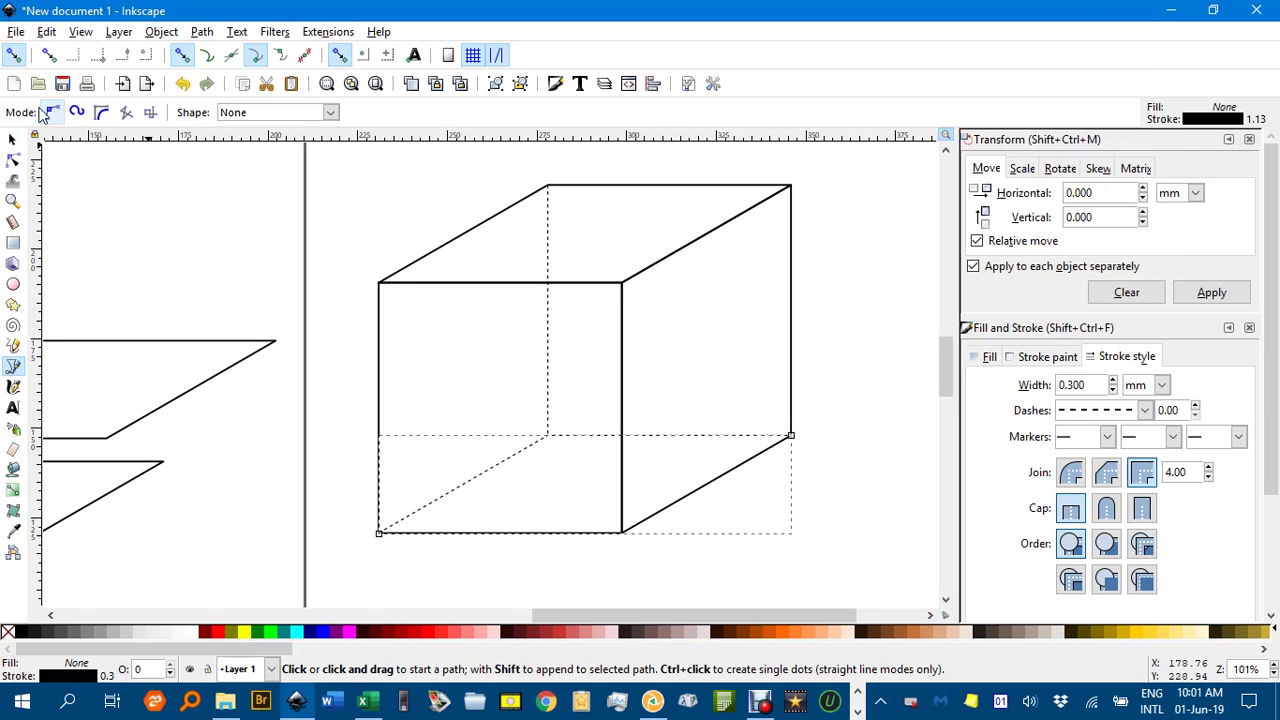
Step: Increase the stroke width of the dashed back vertical and bottom-edge lines
click(13, 140)
click(362, 240)
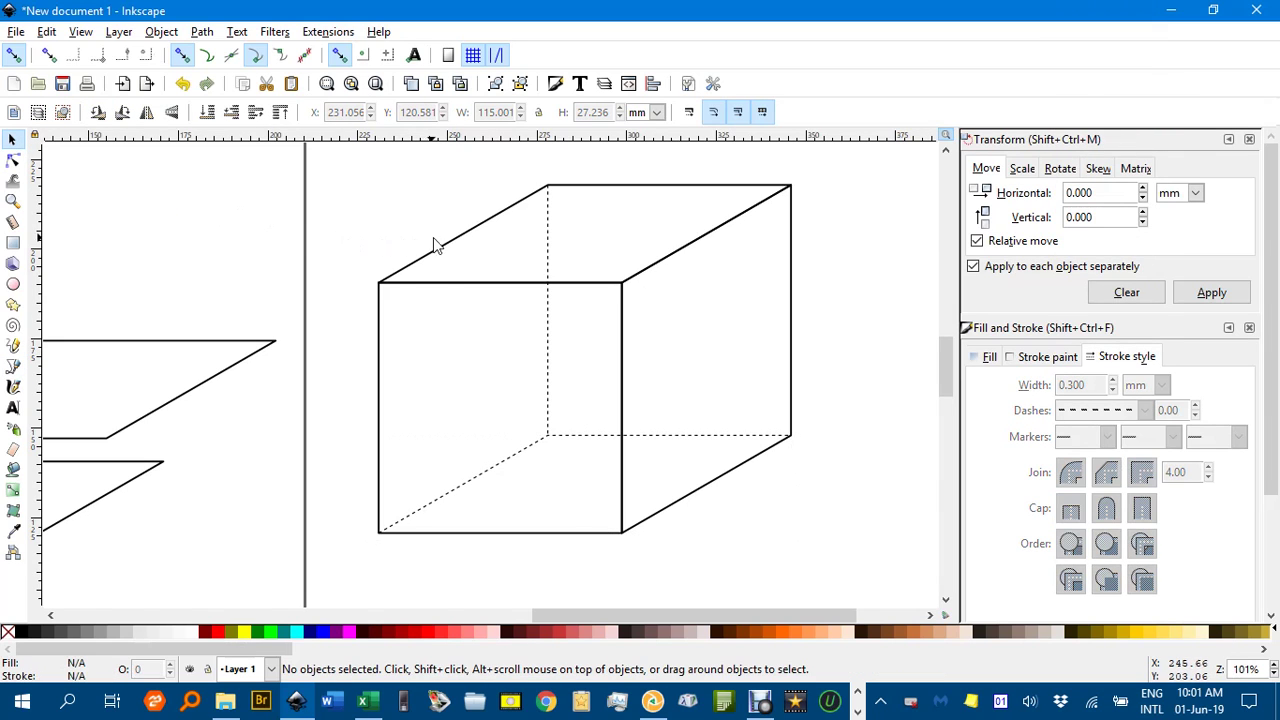
click(547, 220)
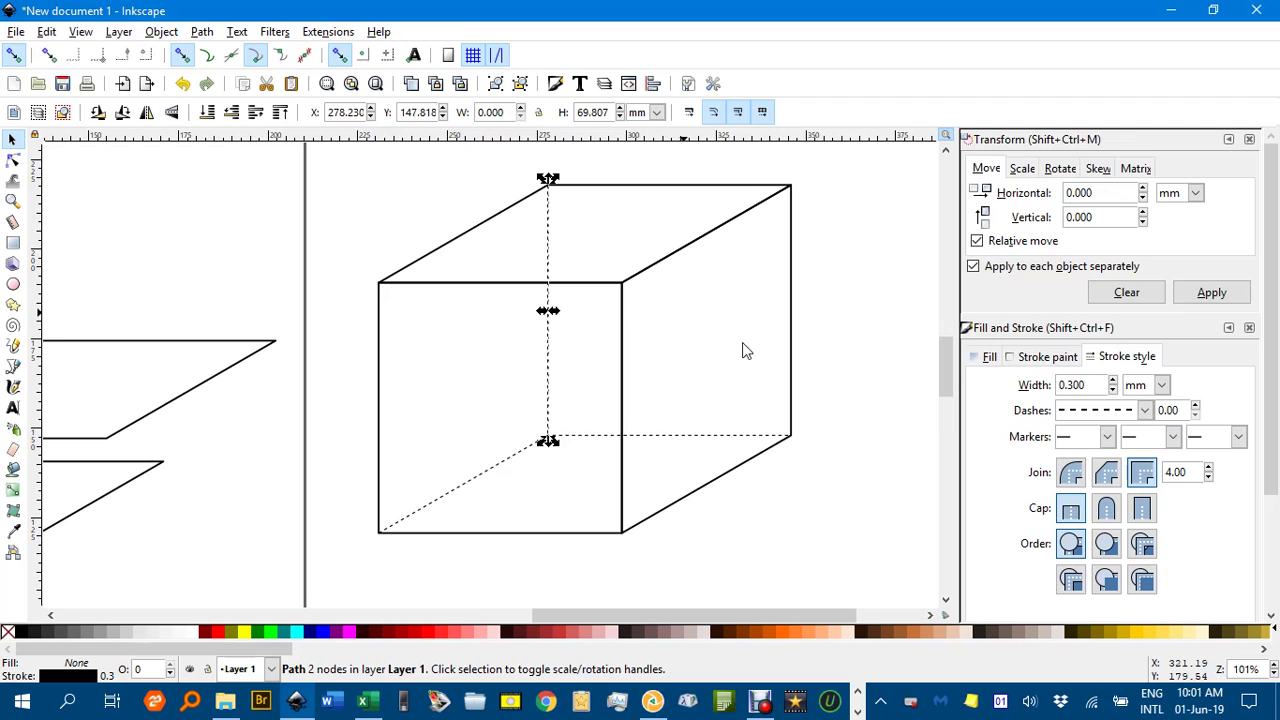
click(1113, 381)
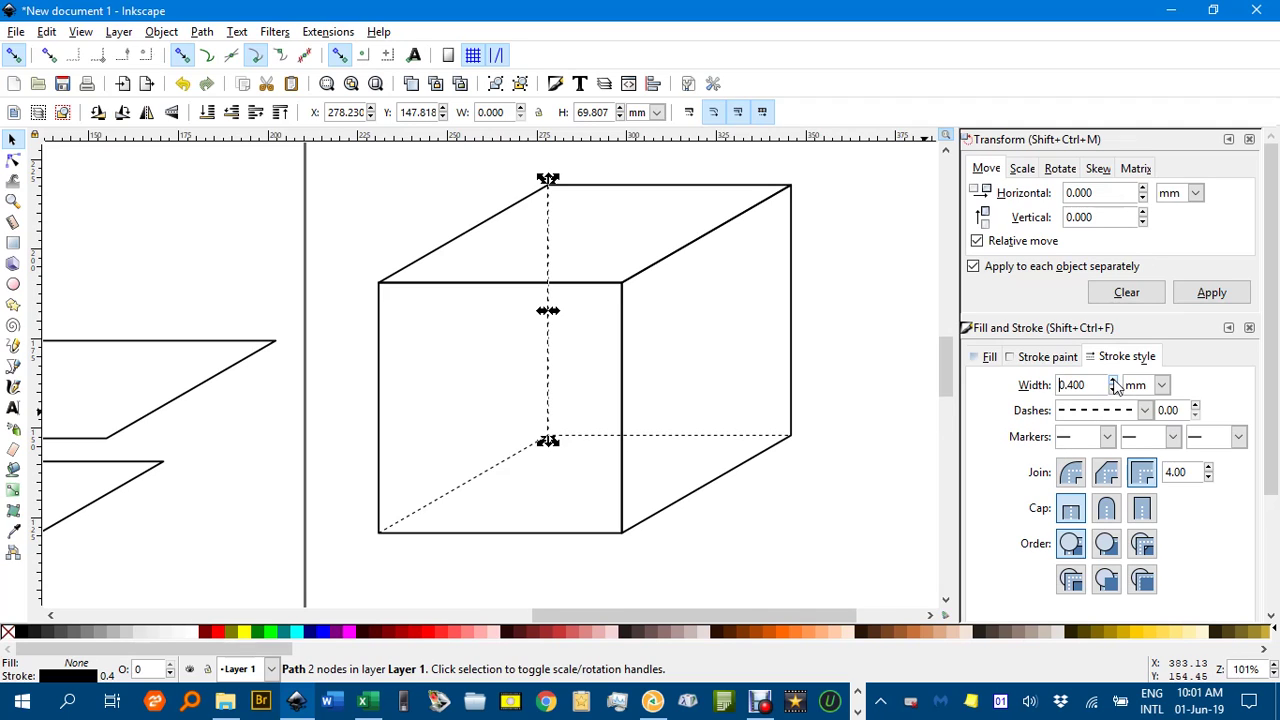
click(724, 437)
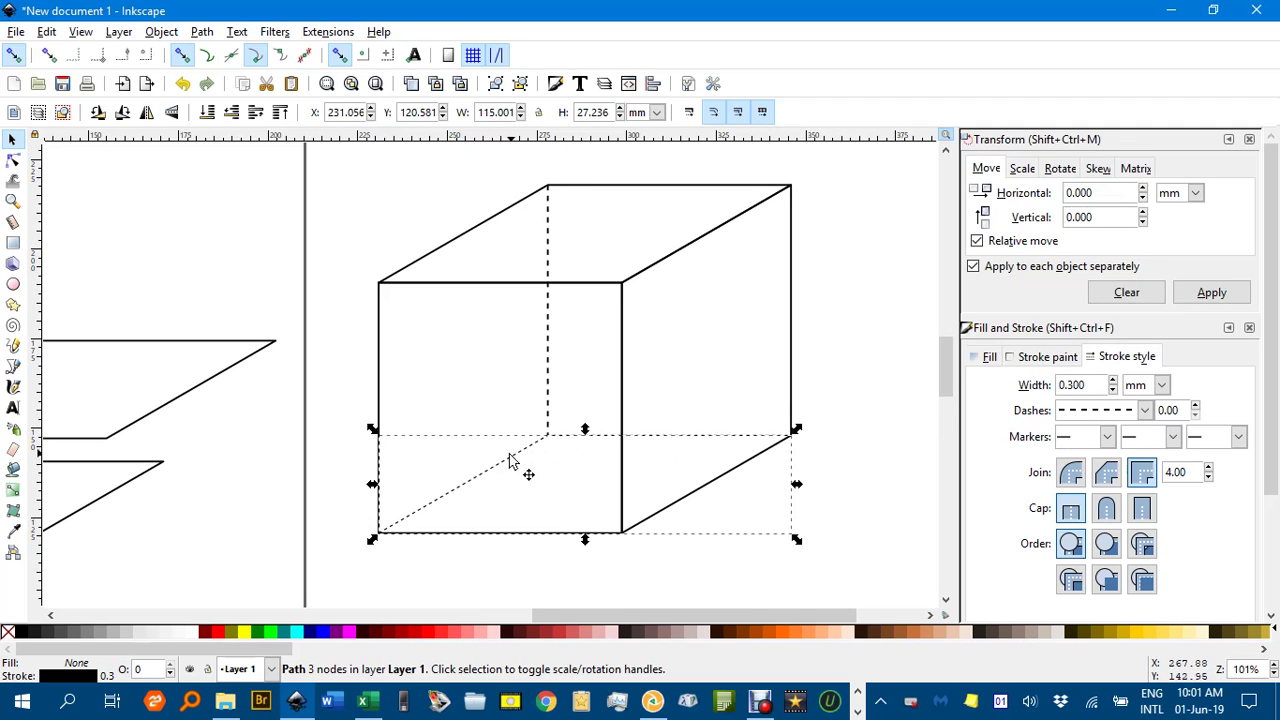
click(1113, 381)
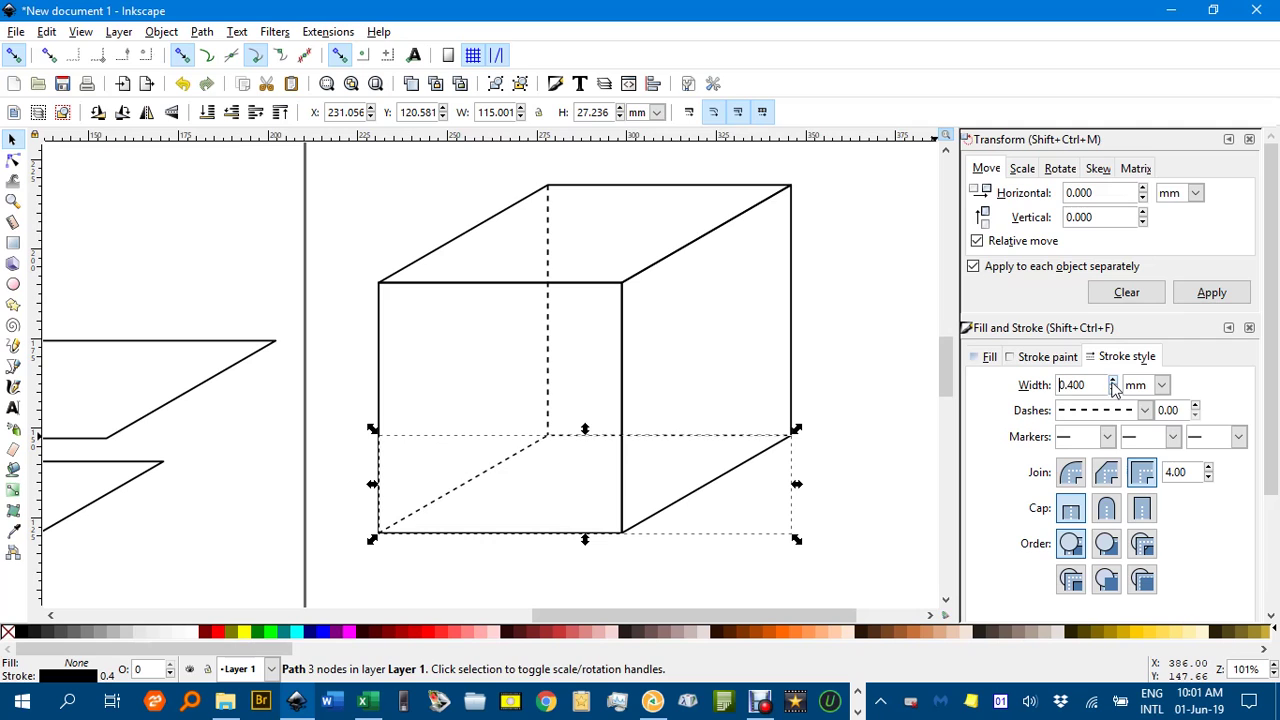
click(866, 366)
ctrl+scroll(868, 372, down, 2)
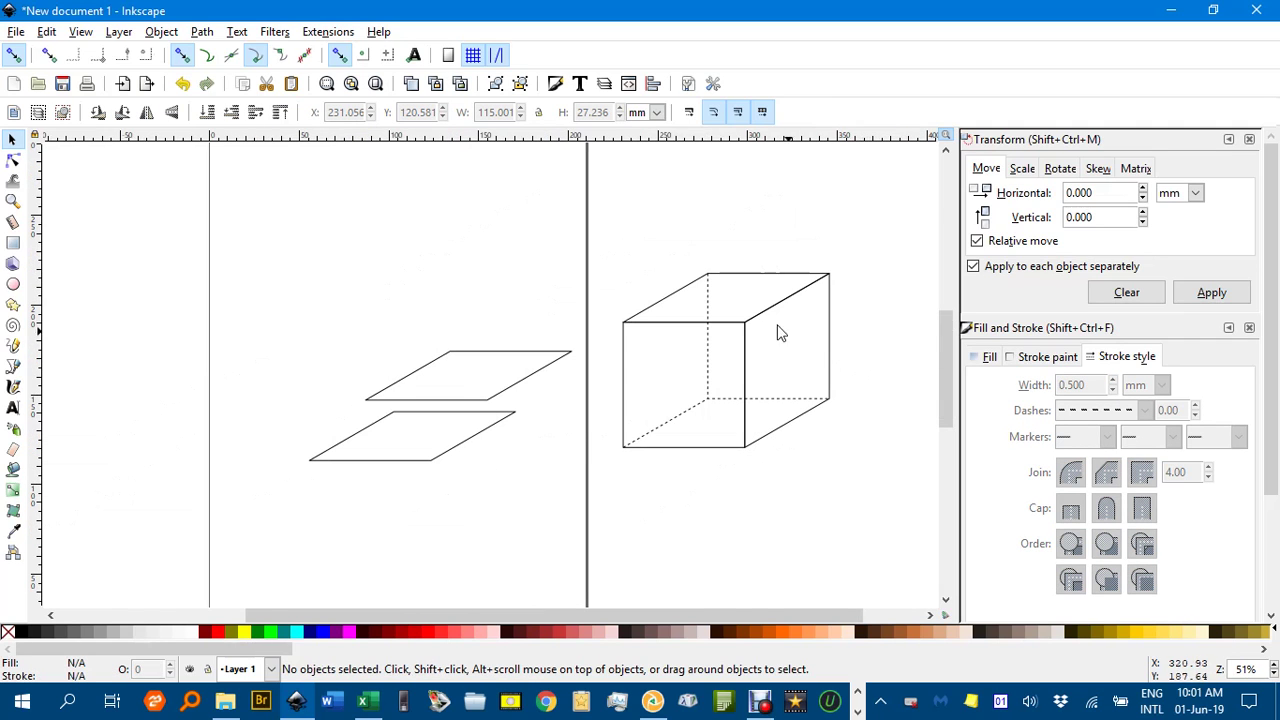